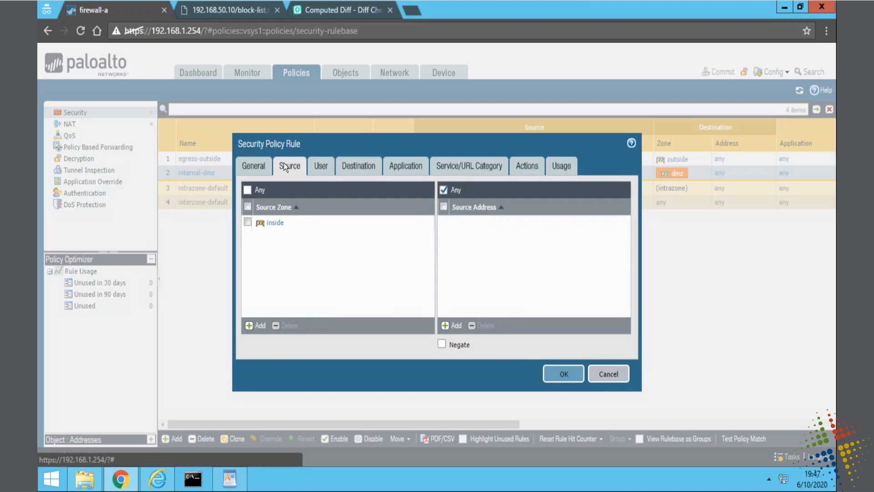
Step: Review the internal-dmz rule's user, destination, application, service/URL category, action and usage settings, and close the rule
{"action": "left_click", "coordinate": [335, 167]}
{"action": "left_click", "coordinate": [345, 166]}
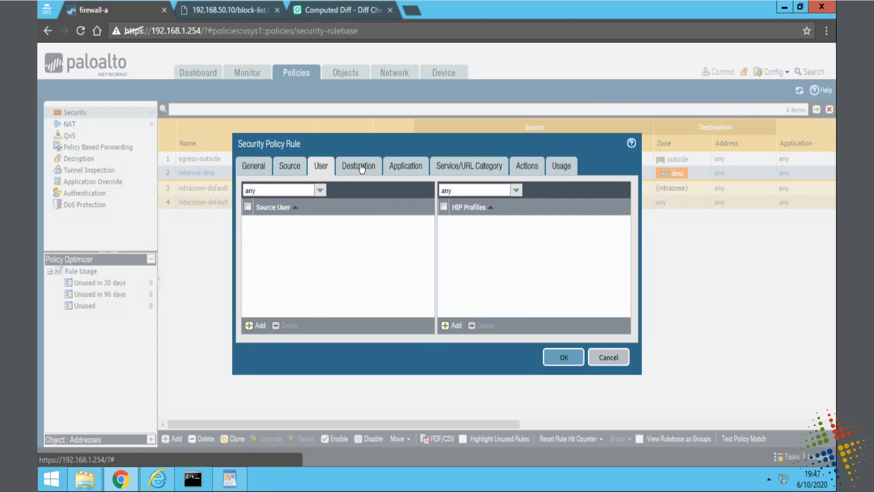
{"action": "left_click", "coordinate": [406, 169]}
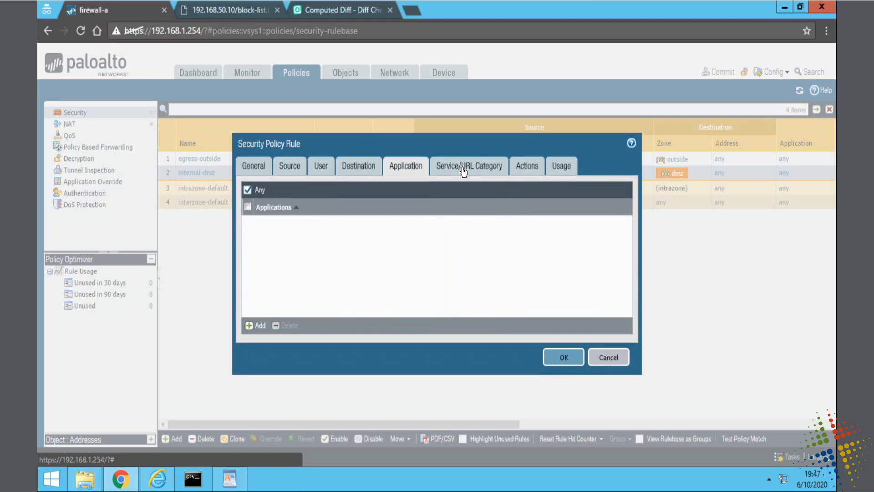
{"action": "left_click", "coordinate": [469, 167]}
{"action": "left_click", "coordinate": [527, 167]}
{"action": "left_click", "coordinate": [562, 167]}
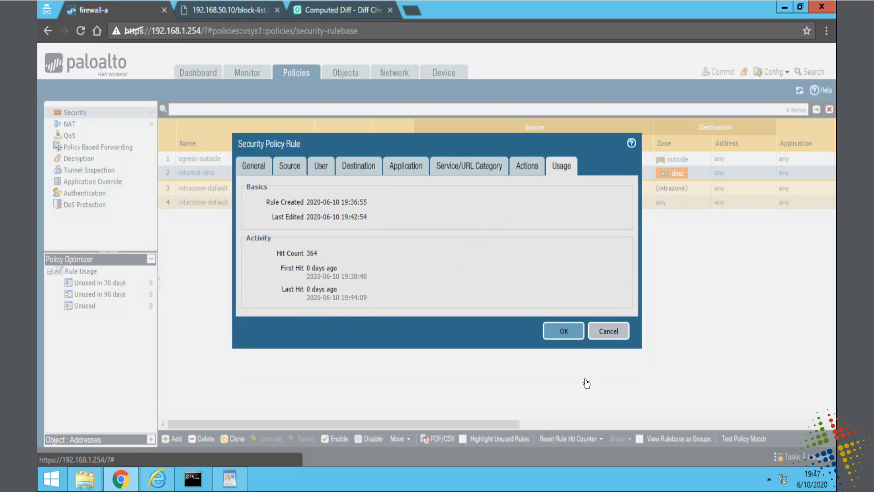
{"action": "left_click", "coordinate": [571, 329]}
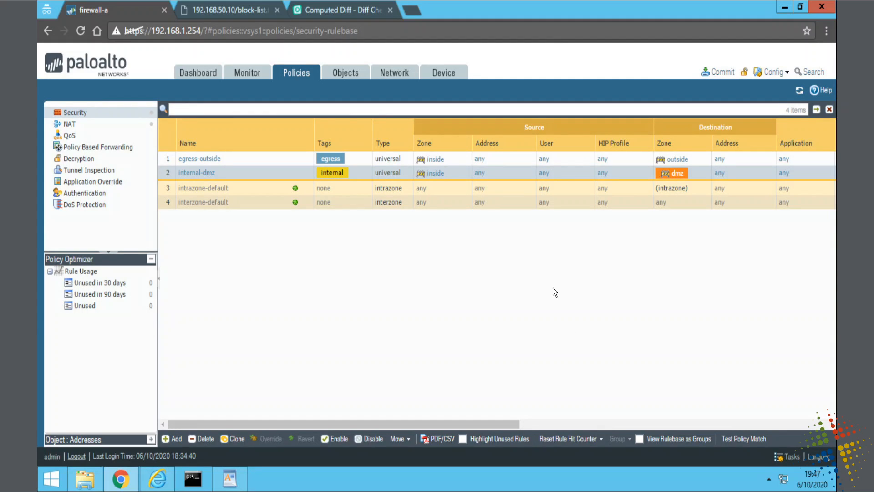
Step: Close the Computed Diff page and examine the reloaded, enlarged block-list.txt page on 192.168.50.10
{"action": "left_click", "coordinate": [390, 10]}
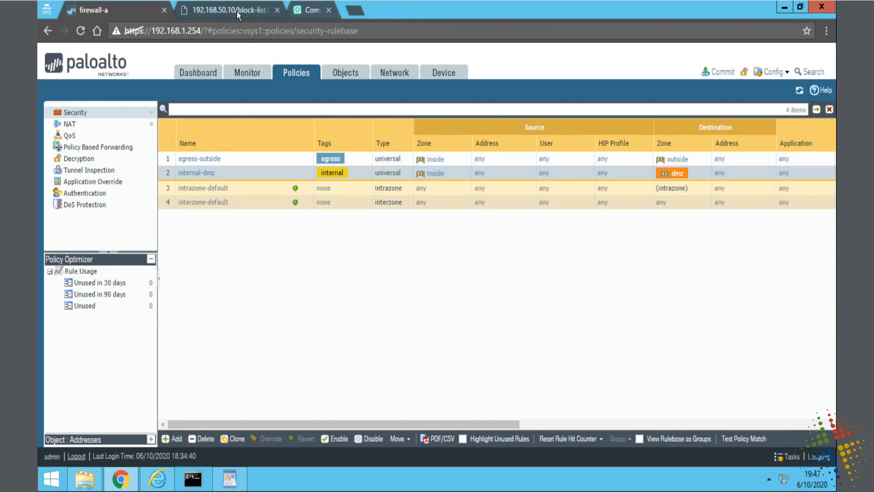
{"action": "left_click", "coordinate": [235, 12]}
{"action": "left_click", "coordinate": [221, 63]}
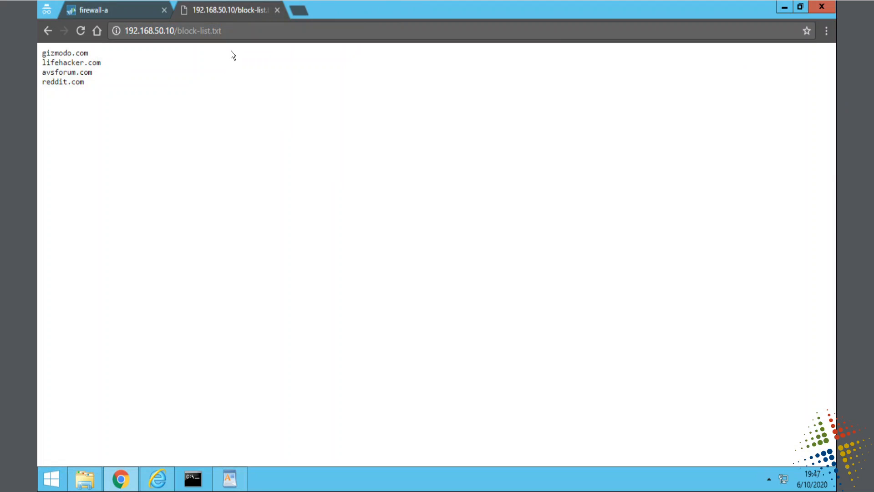
{"action": "key", "text": "F5"}
{"action": "left_click", "coordinate": [242, 31]}
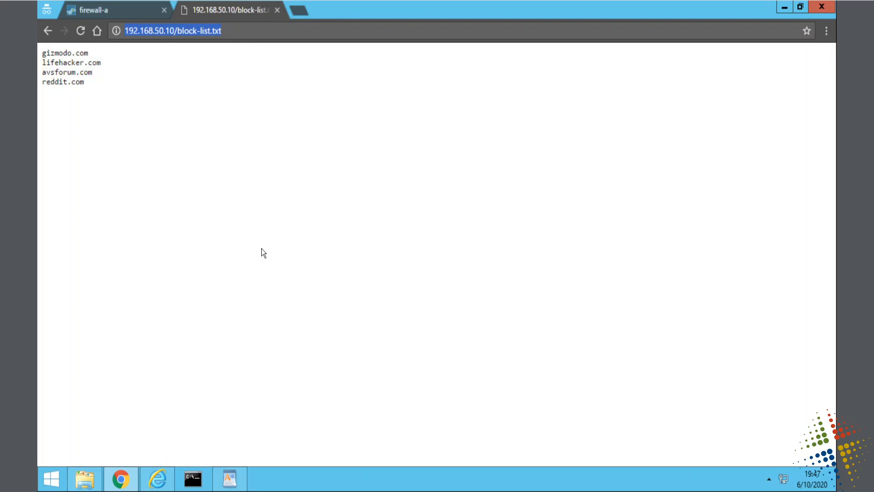
{"action": "key", "text": "ctrl+plus"}
{"action": "key", "text": "ctrl+plus"}
{"action": "key", "text": "ctrl+plus"}
{"action": "key", "text": "ctrl+plus"}
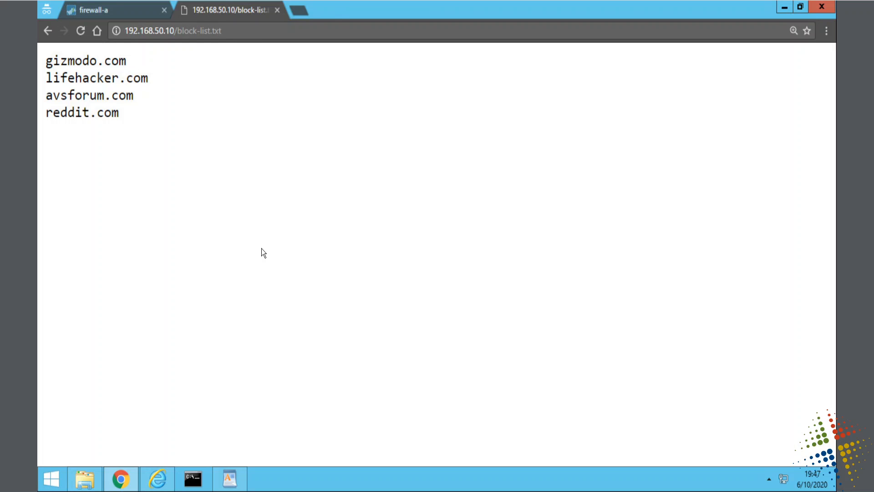
{"action": "left_click_drag", "start_coordinate": [134, 121], "coordinate": [47, 125]}
{"action": "left_click", "coordinate": [268, 211]}
Step: Return to the firewall, open its External Dynamic Lists objects and collapse the Dynamic IP Lists group
{"action": "left_click", "coordinate": [140, 15]}
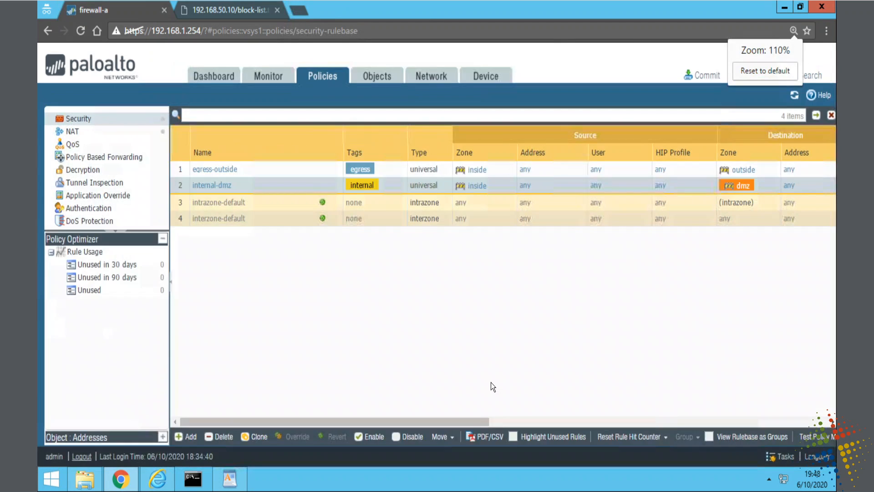
{"action": "key", "text": "ctrl+plus"}
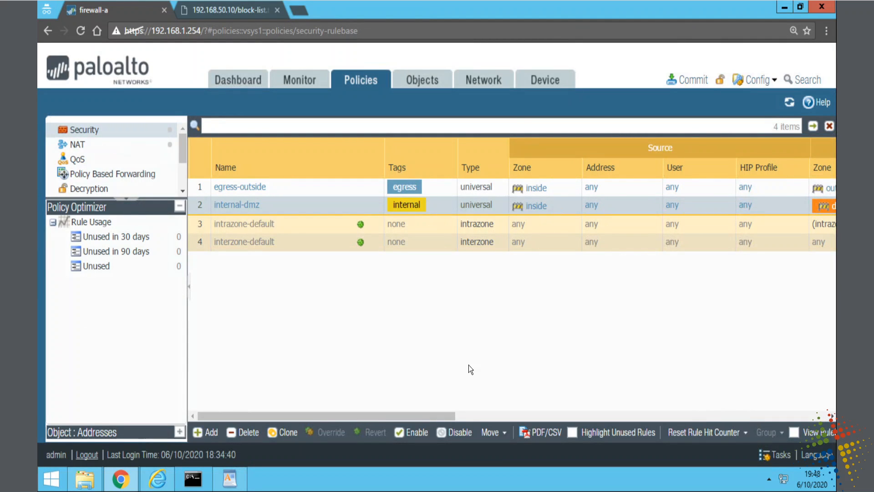
{"action": "left_click_drag", "start_coordinate": [125, 198], "coordinate": [124, 300]}
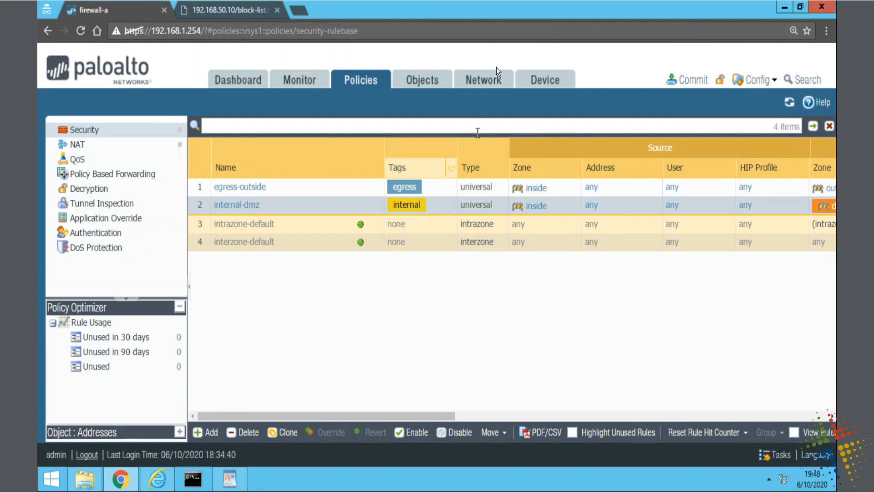
{"action": "left_click", "coordinate": [436, 84]}
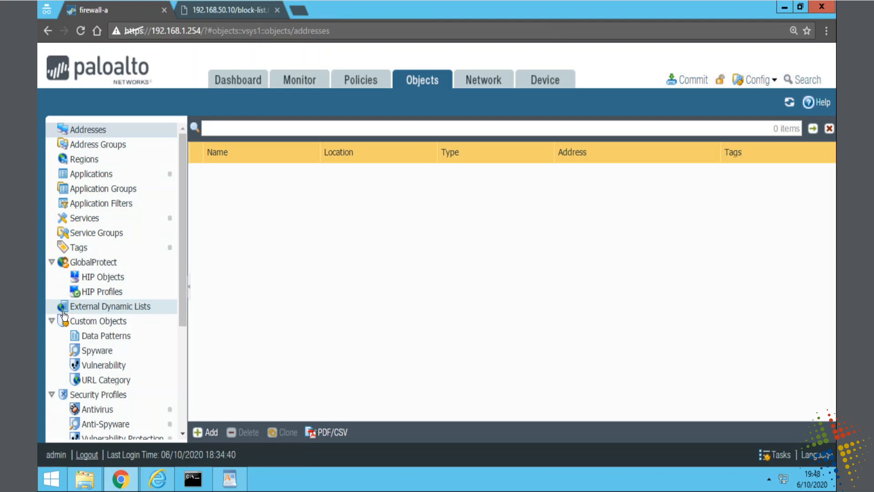
{"action": "left_click", "coordinate": [65, 315]}
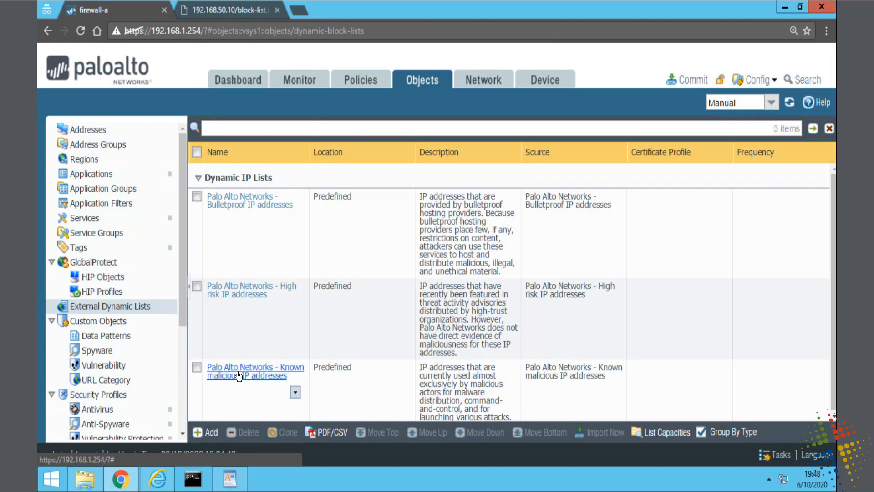
{"action": "left_click", "coordinate": [199, 178]}
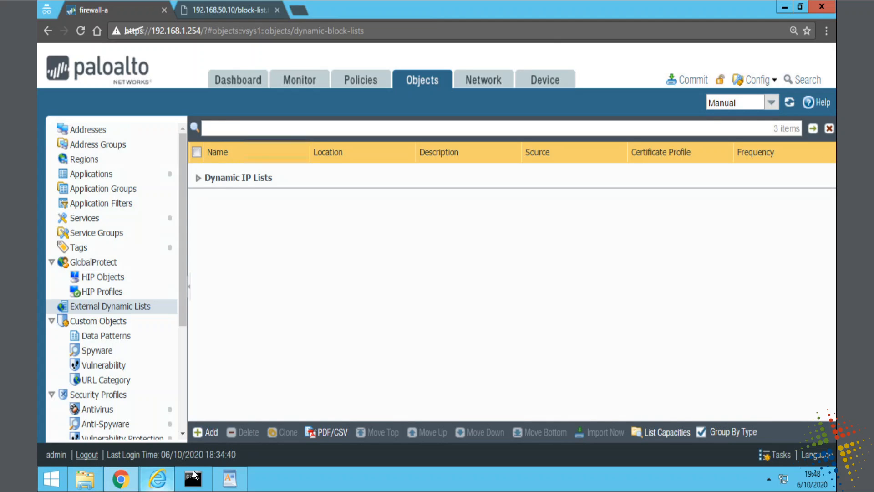
Step: Add an external dynamic list named "Unwanted websites" with the type URL List
{"action": "left_click", "coordinate": [211, 434]}
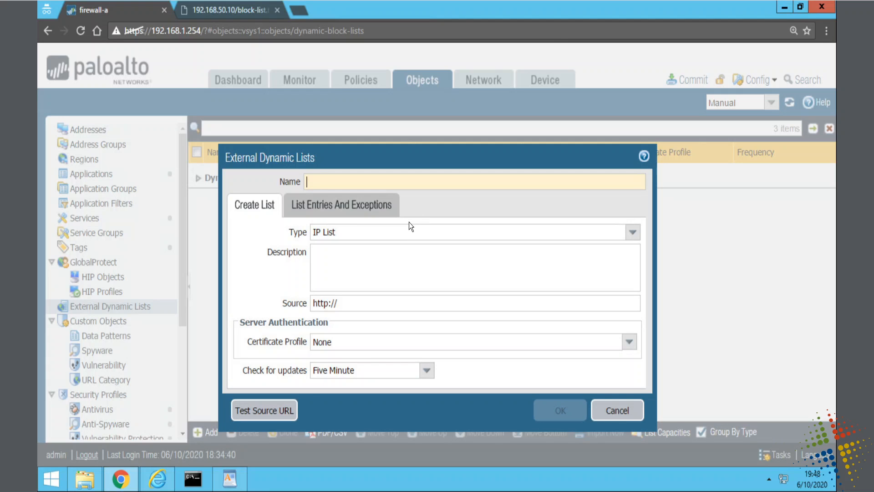
{"action": "type", "text": "Unwa"}
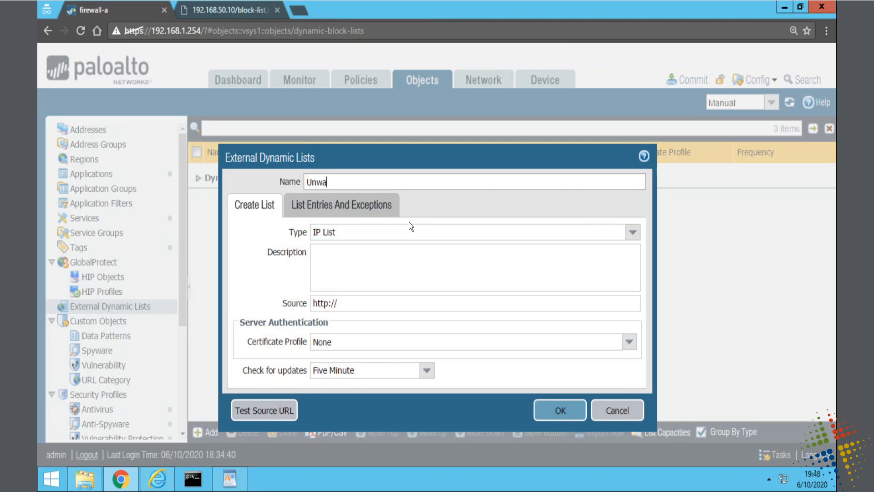
{"action": "type", "text": "nted websites"}
{"action": "left_click", "coordinate": [386, 239]}
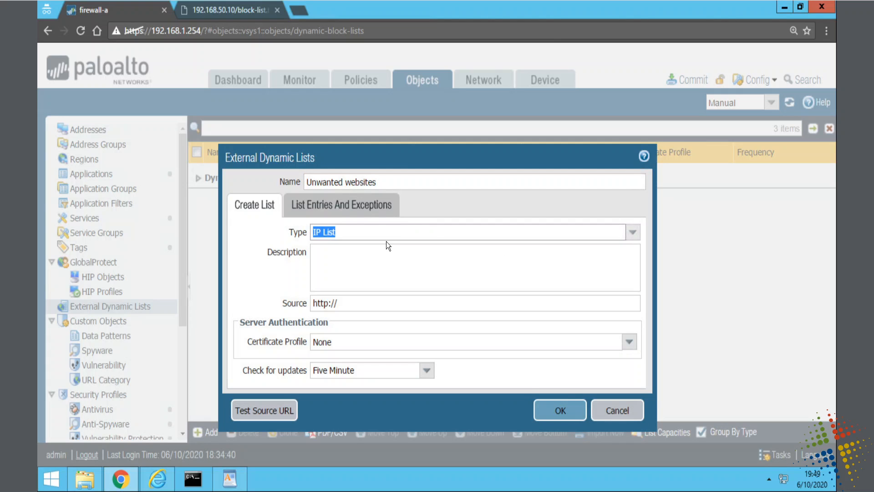
{"action": "left_click", "coordinate": [631, 233]}
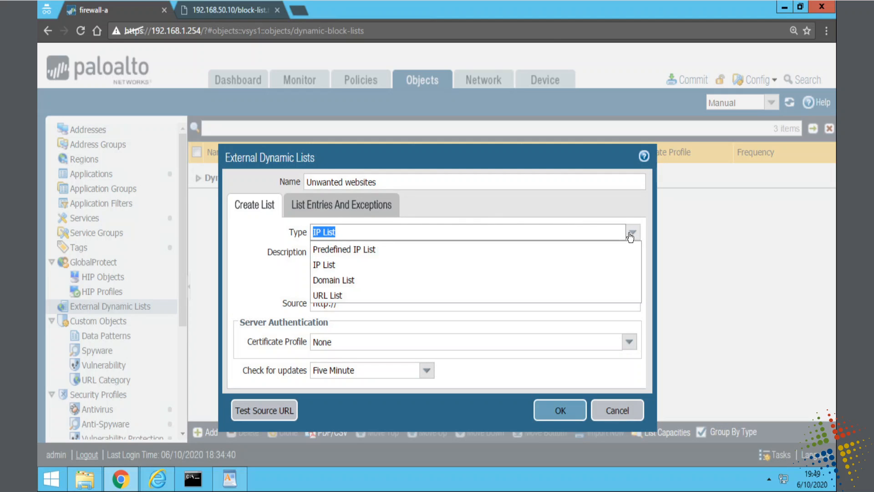
{"action": "left_click", "coordinate": [546, 295]}
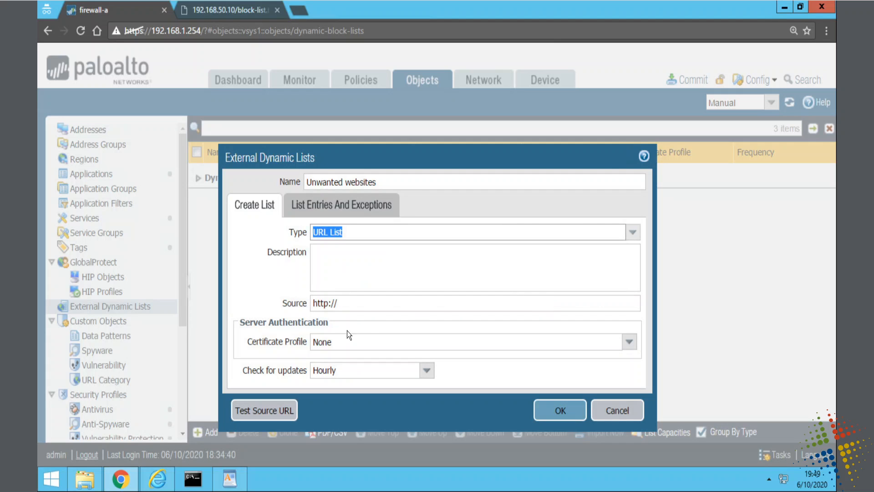
{"action": "left_click", "coordinate": [365, 306]}
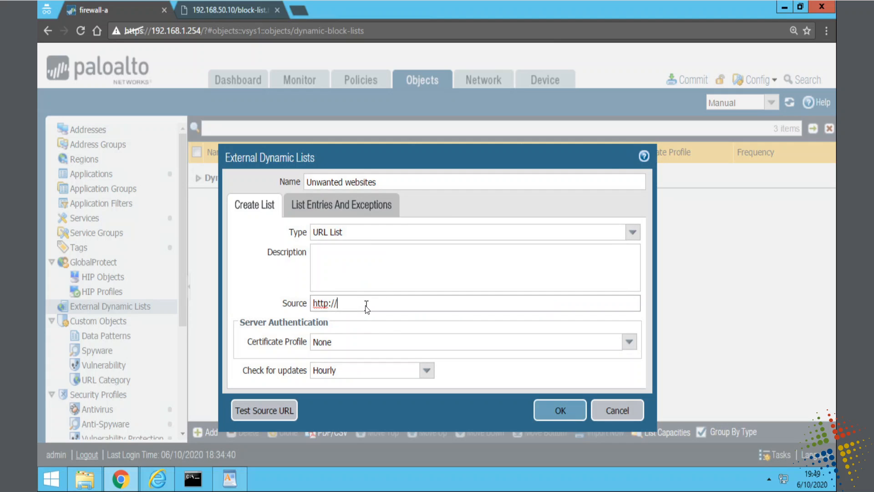
{"action": "left_click", "coordinate": [227, 15]}
{"action": "left_click", "coordinate": [236, 32]}
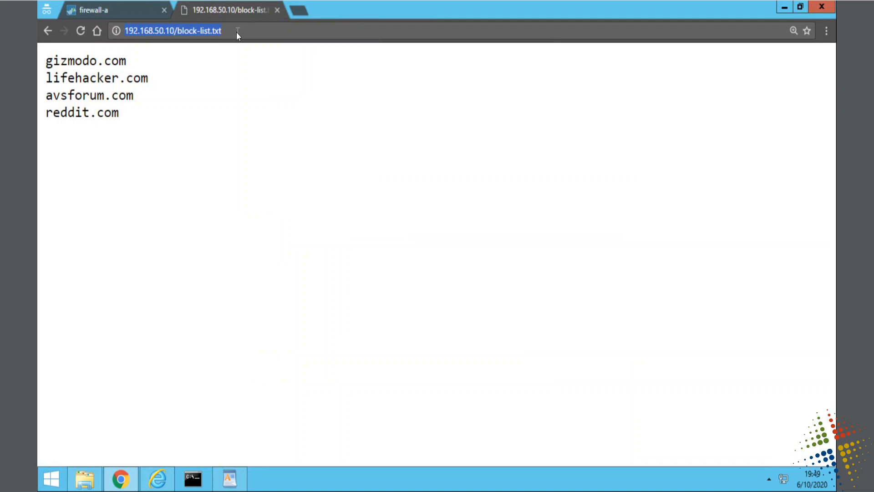
{"action": "right_click", "coordinate": [192, 32]}
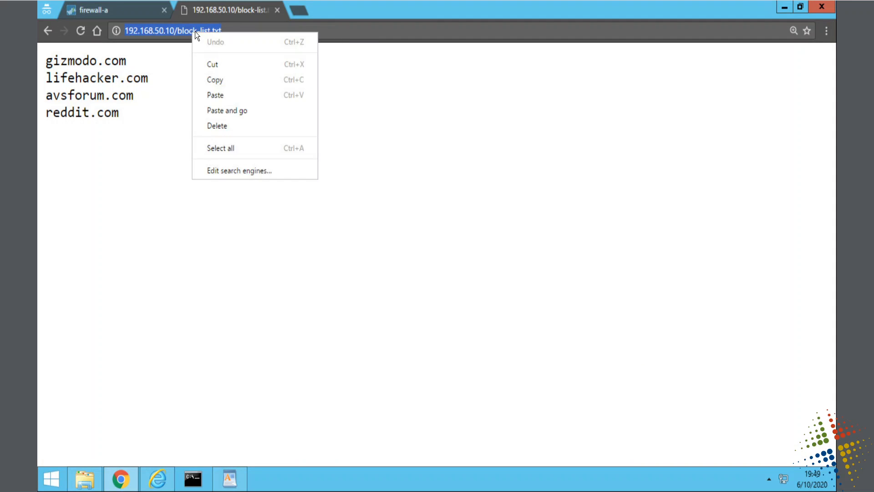
{"action": "left_click", "coordinate": [225, 80]}
{"action": "left_click", "coordinate": [157, 13]}
{"action": "left_click_drag", "start_coordinate": [351, 301], "coordinate": [291, 297]}
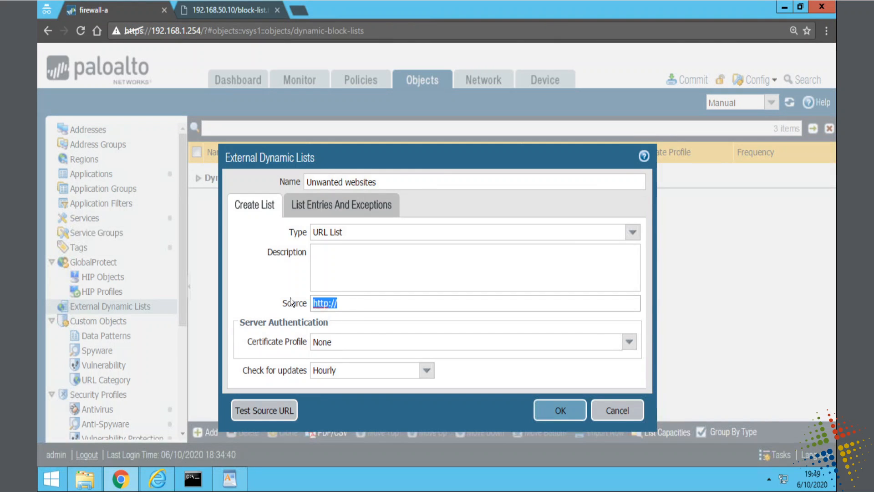
{"action": "key", "text": "BackSpace"}
{"action": "right_click", "coordinate": [359, 305]}
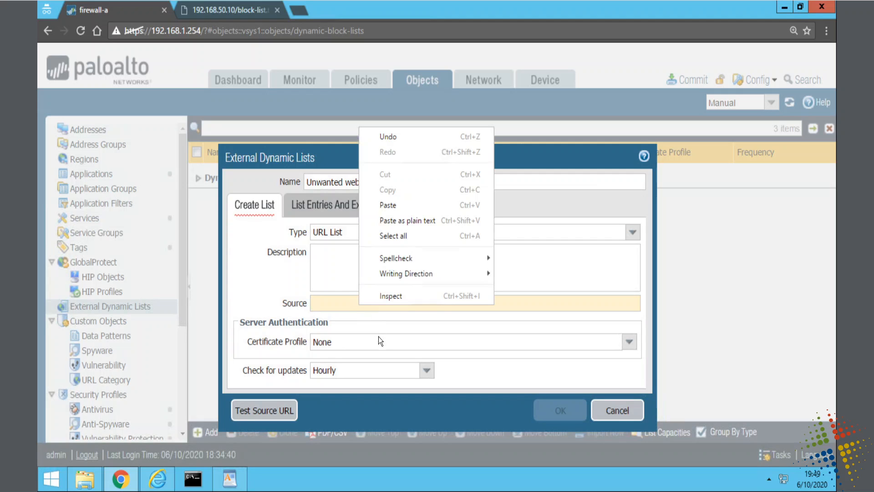
{"action": "left_click", "coordinate": [397, 210]}
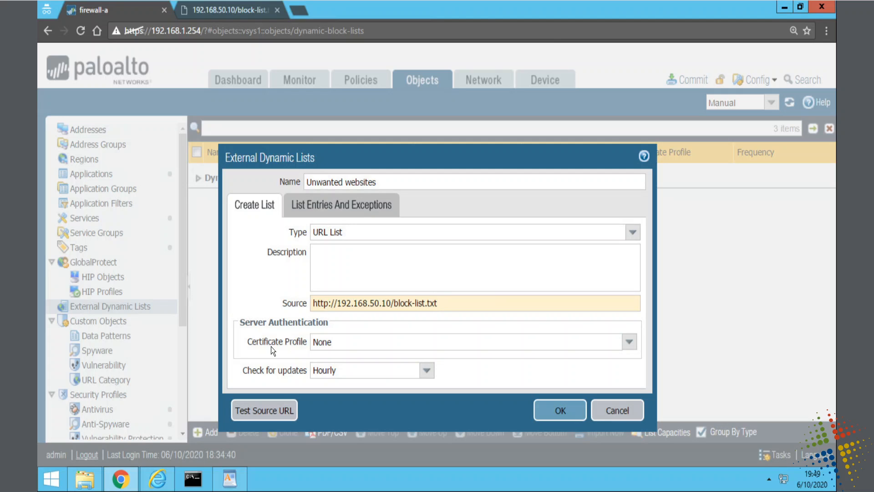
Step: Set the list to check for updates every Five Minute interval and save it
{"action": "left_click", "coordinate": [410, 347]}
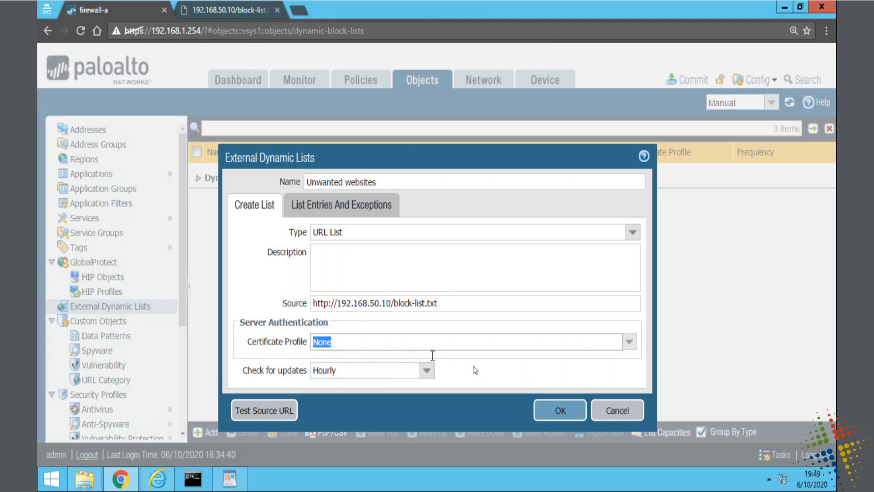
{"action": "left_click", "coordinate": [273, 372]}
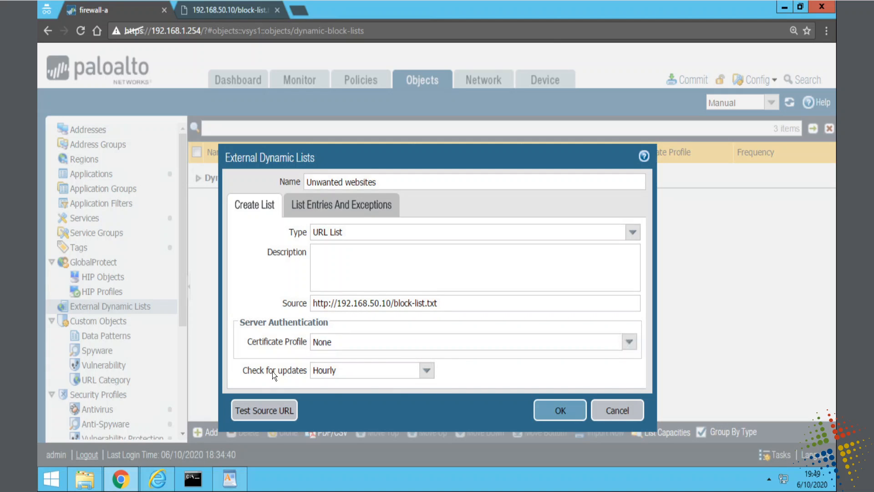
{"action": "left_click", "coordinate": [427, 371]}
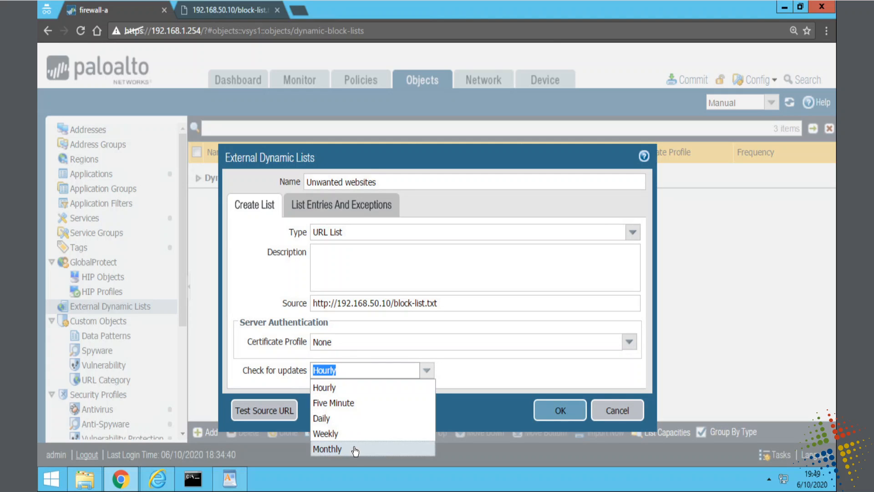
{"action": "left_click", "coordinate": [358, 405]}
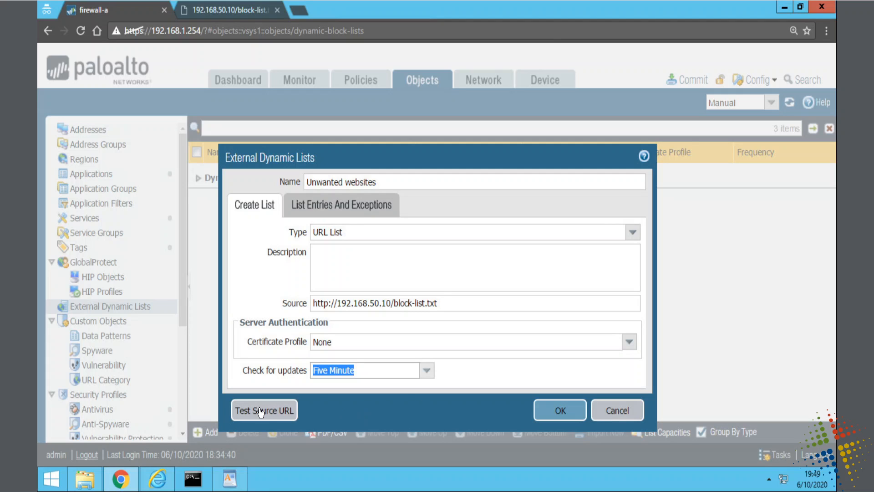
{"action": "left_click", "coordinate": [556, 413]}
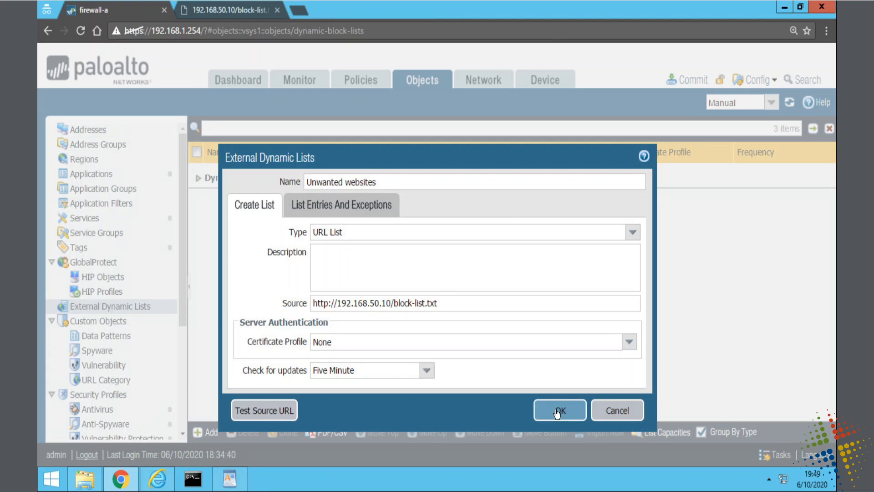
{"action": "left_click", "coordinate": [557, 412]}
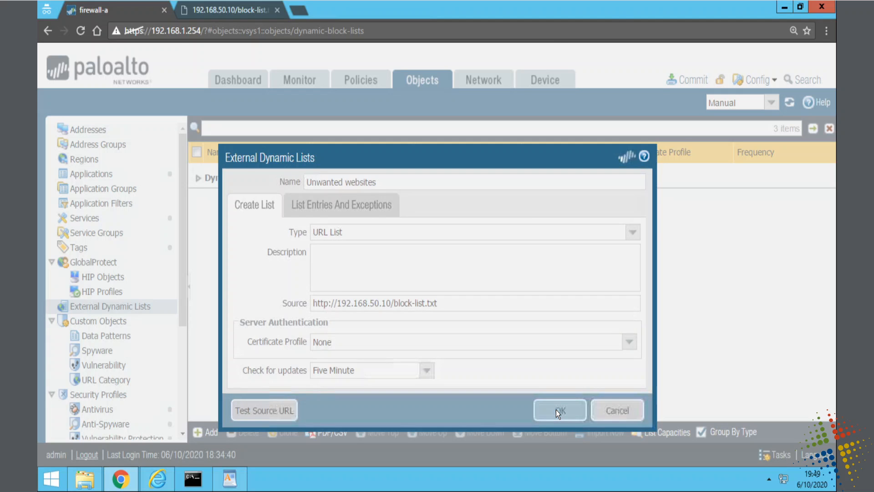
Step: Commit the pending changes to the firewall and dismiss the commit status
{"action": "left_click", "coordinate": [690, 82]}
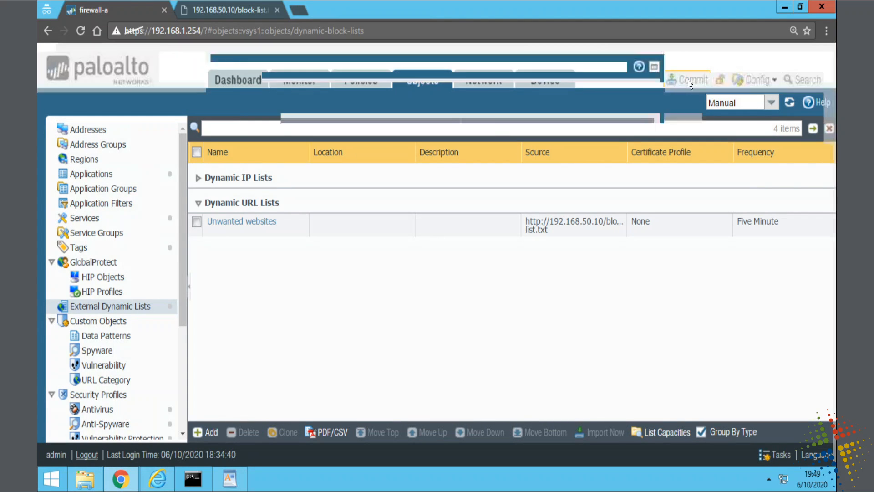
{"action": "left_click", "coordinate": [569, 436]}
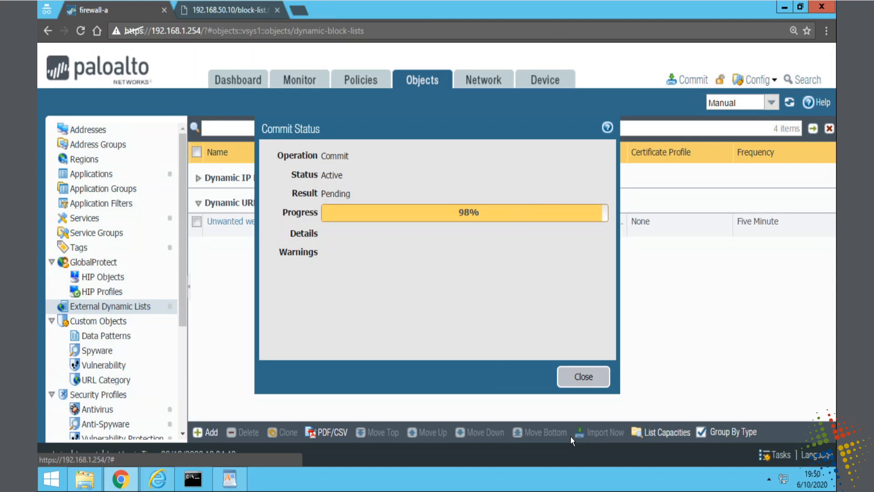
{"action": "left_click", "coordinate": [588, 378]}
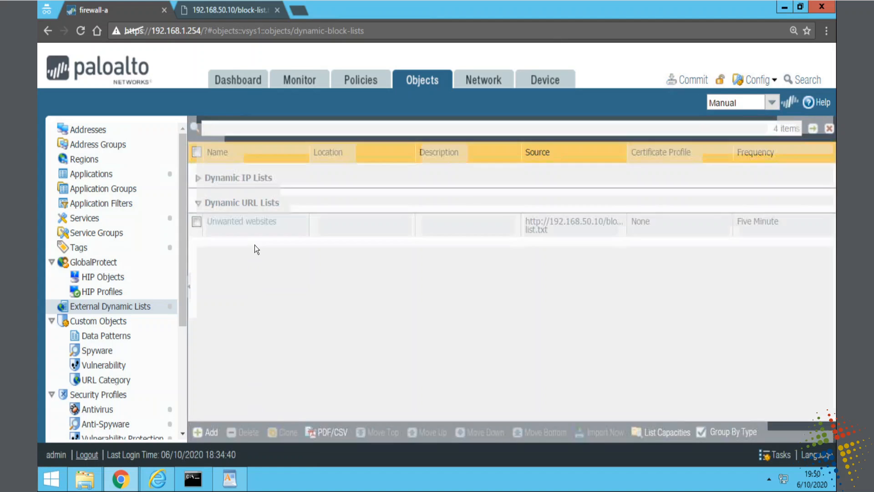
Step: Test the source URL of the Unwanted websites list and check its list entries and exceptions
{"action": "left_click", "coordinate": [232, 222]}
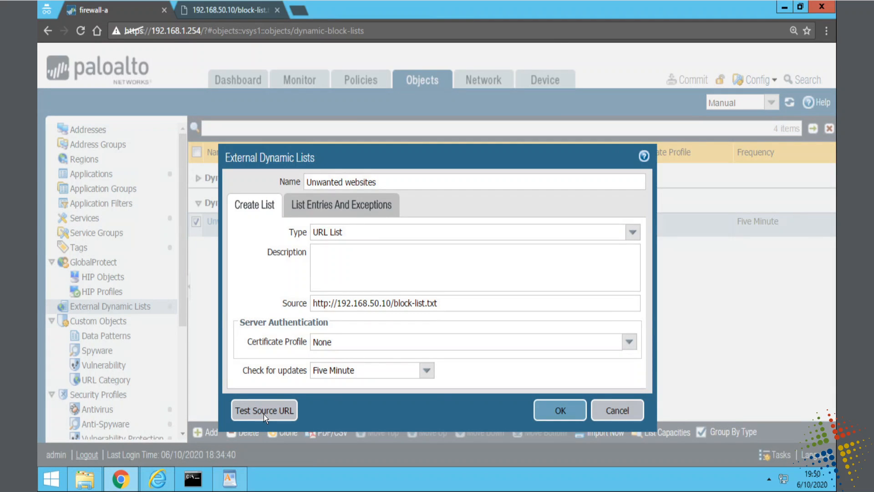
{"action": "left_click", "coordinate": [263, 411]}
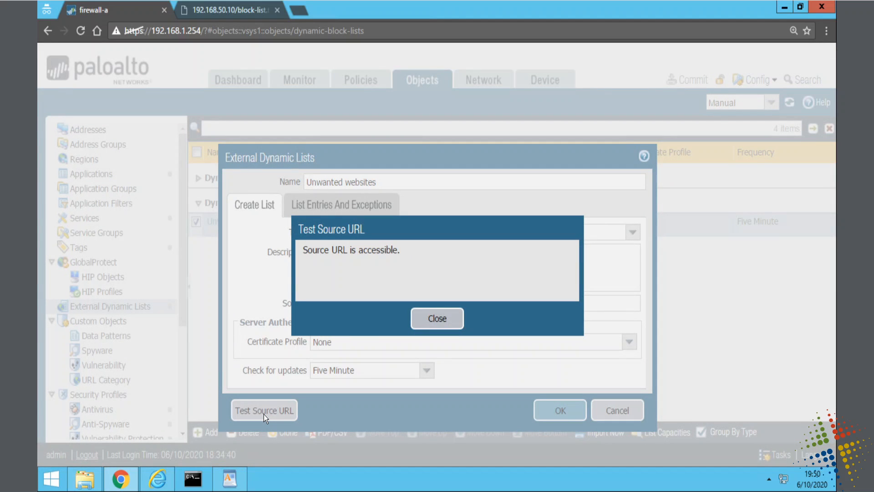
{"action": "left_click", "coordinate": [442, 320]}
{"action": "left_click", "coordinate": [350, 204]}
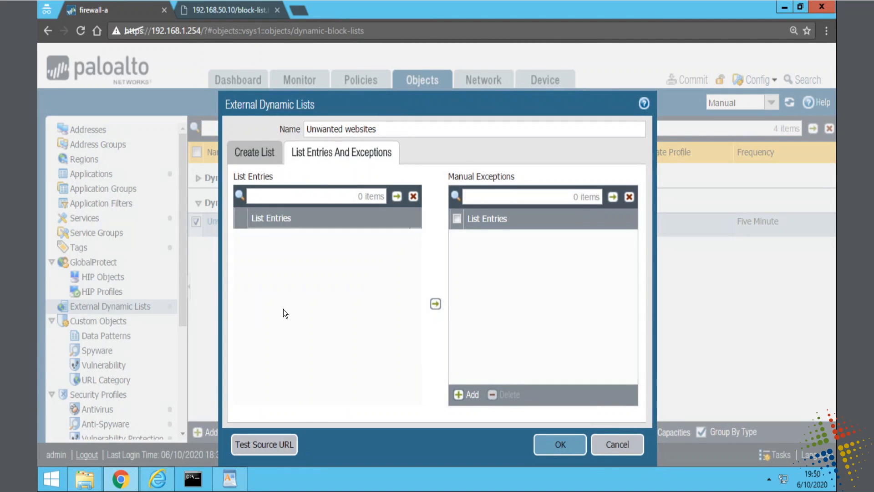
{"action": "left_click", "coordinate": [560, 444]}
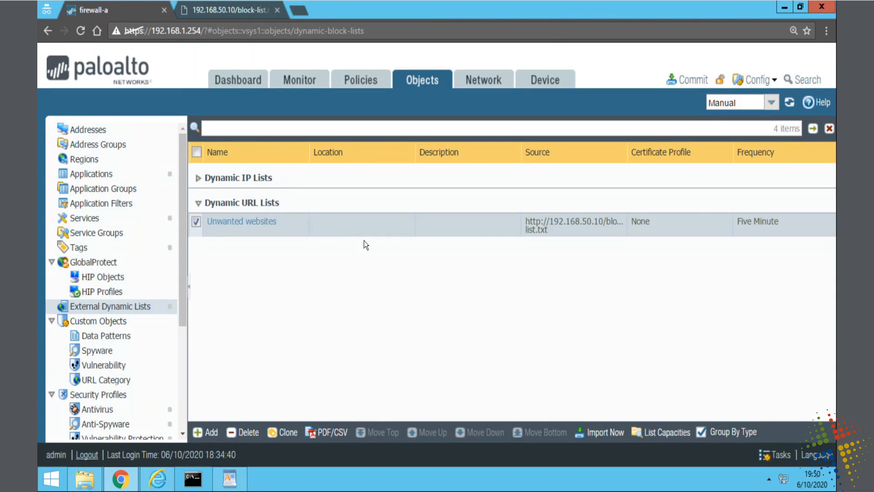
Step: Import the Unwanted websites list immediately and recheck its list entries
{"action": "left_click", "coordinate": [611, 440]}
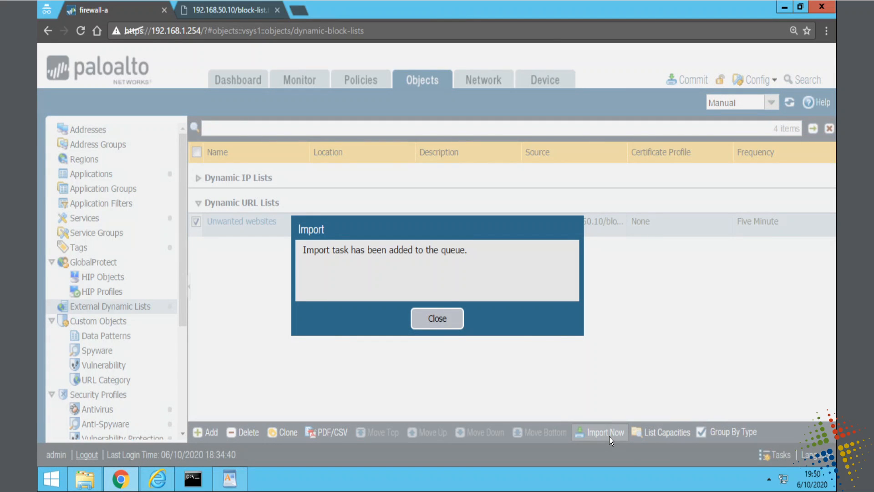
{"action": "left_click", "coordinate": [453, 327]}
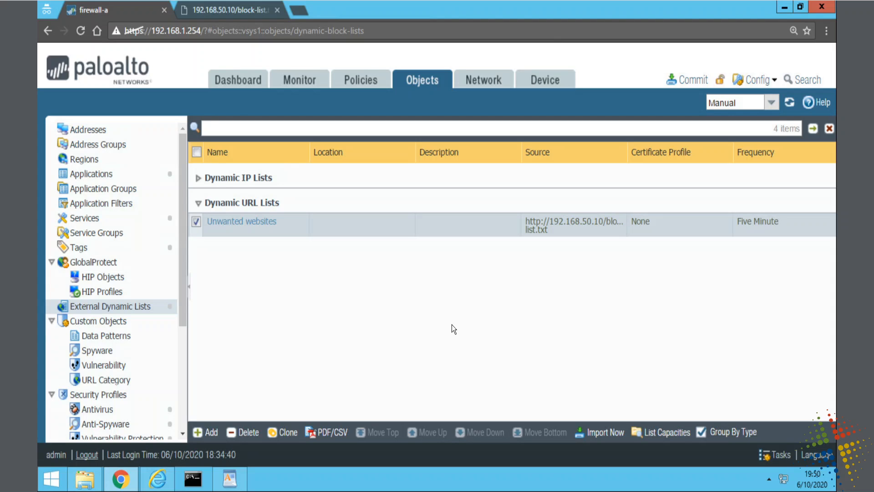
{"action": "left_click", "coordinate": [246, 223]}
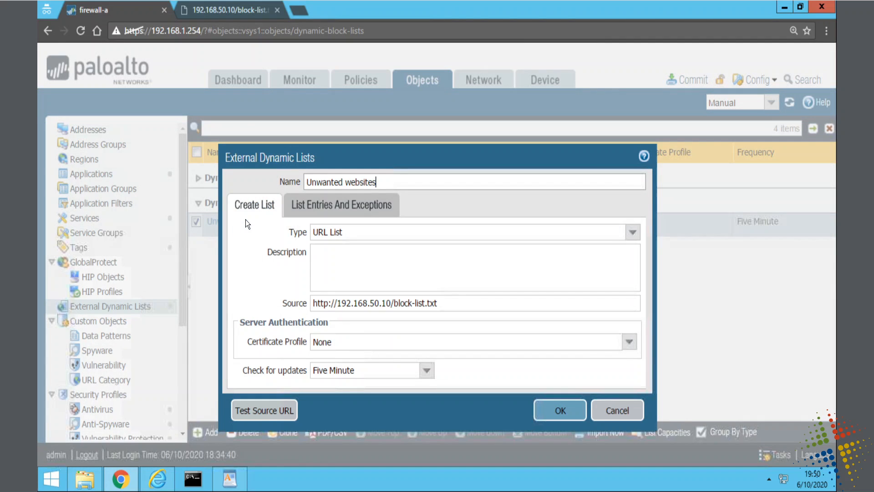
{"action": "left_click", "coordinate": [337, 215]}
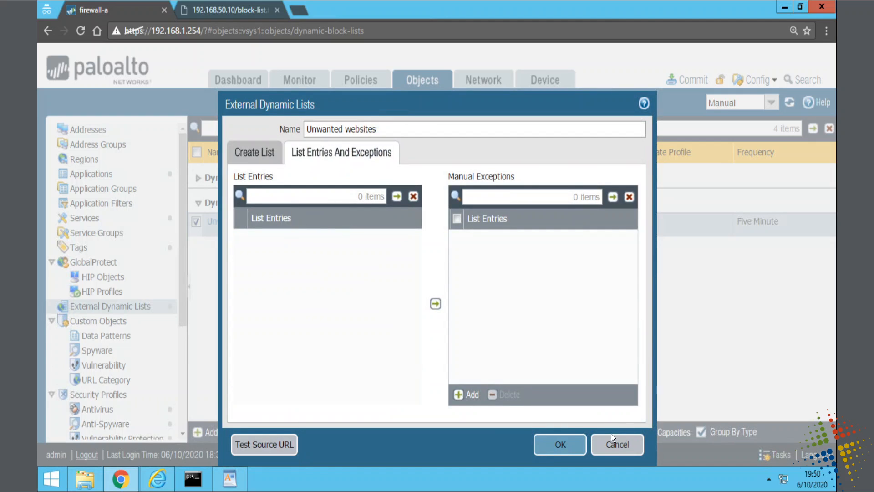
{"action": "left_click", "coordinate": [614, 441]}
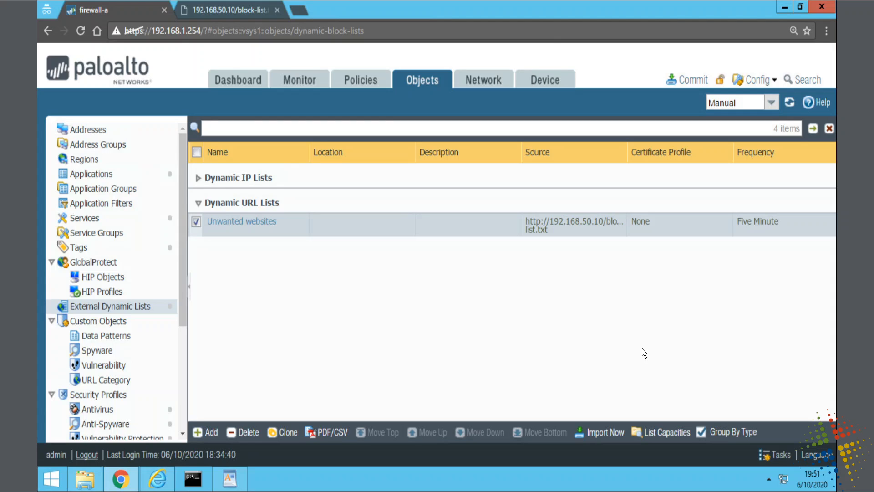
Step: Clone the egress-outside security policy rule and place the copy at the top of the rulebase
{"action": "left_click", "coordinate": [371, 82]}
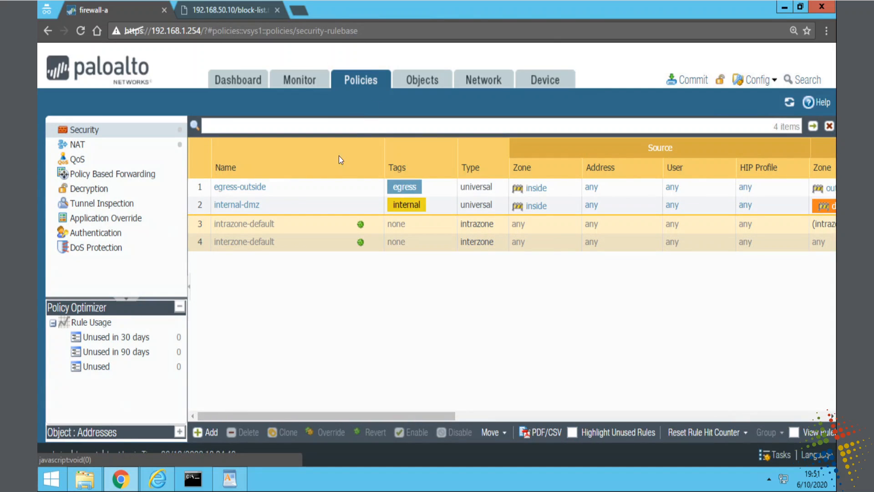
{"action": "left_click", "coordinate": [283, 188]}
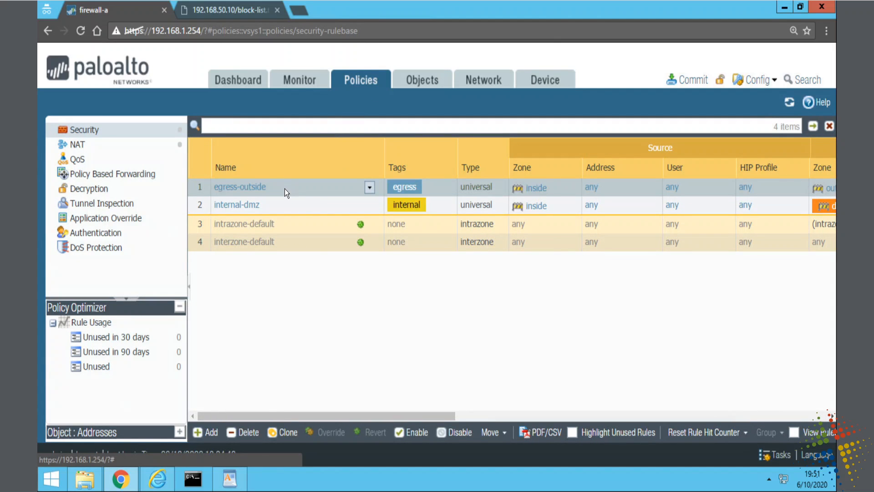
{"action": "left_click", "coordinate": [284, 433]}
{"action": "left_click", "coordinate": [427, 301]}
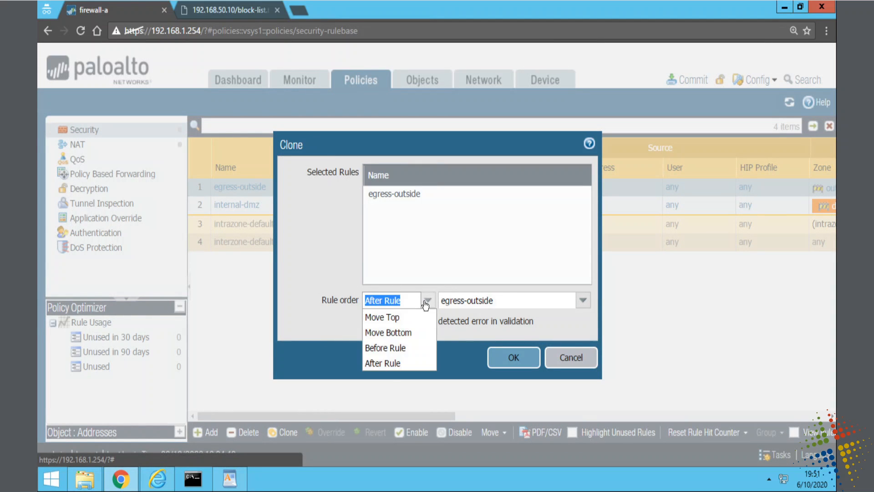
{"action": "left_click", "coordinate": [415, 315]}
{"action": "left_click", "coordinate": [513, 359]}
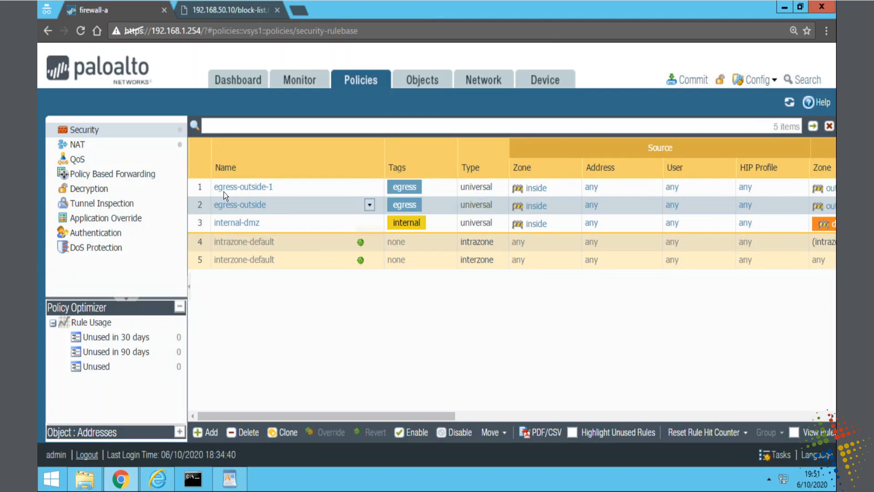
Step: Rename the cloned egress-outside rule as "Block websites"
{"action": "left_click", "coordinate": [252, 188]}
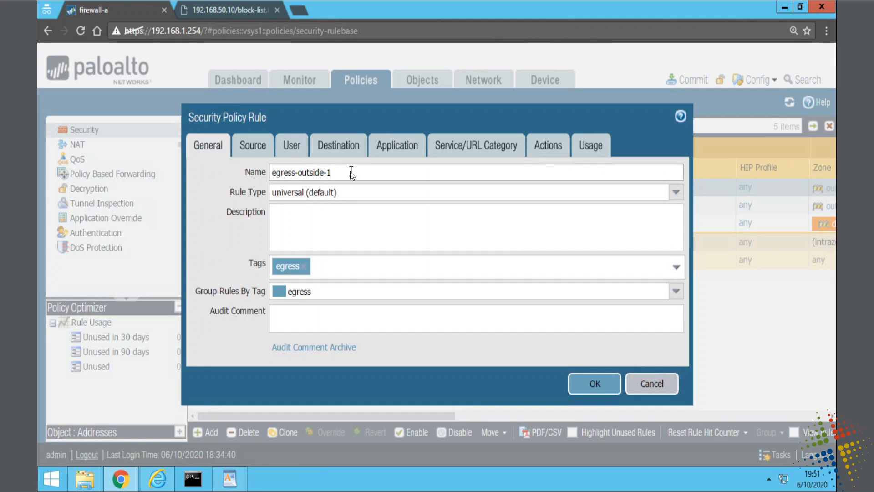
{"action": "left_click_drag", "start_coordinate": [350, 172], "coordinate": [238, 184]}
{"action": "type", "text": "Block websites"}
Step: Review the rule's source, destination and application settings, and add the Unwanted websites external dynamic list as its URL category
{"action": "left_click", "coordinate": [253, 146]}
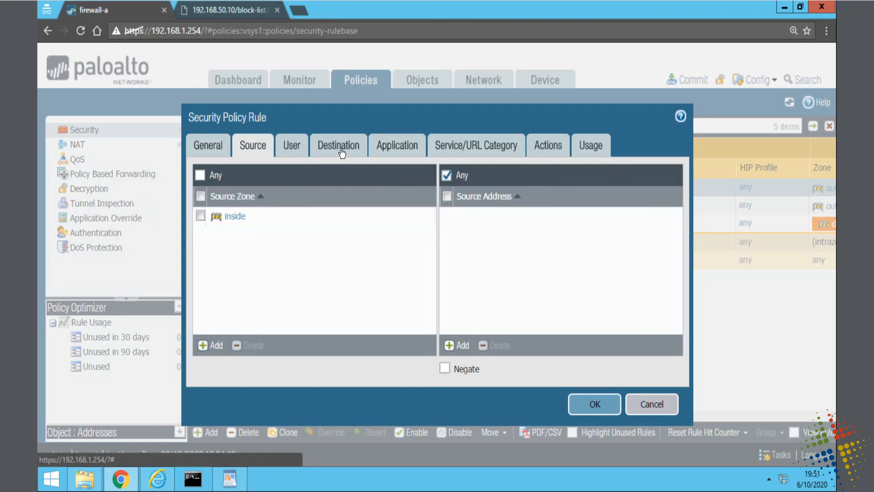
{"action": "left_click", "coordinate": [341, 149]}
{"action": "left_click", "coordinate": [398, 147]}
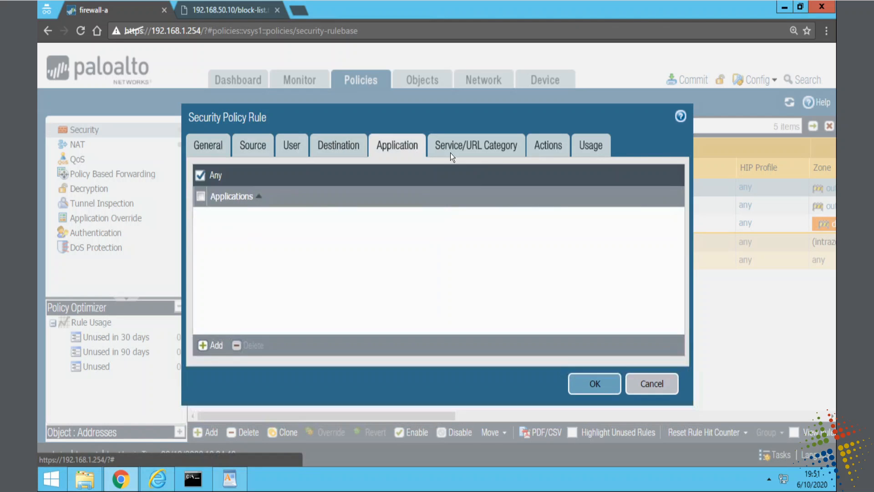
{"action": "left_click", "coordinate": [473, 146]}
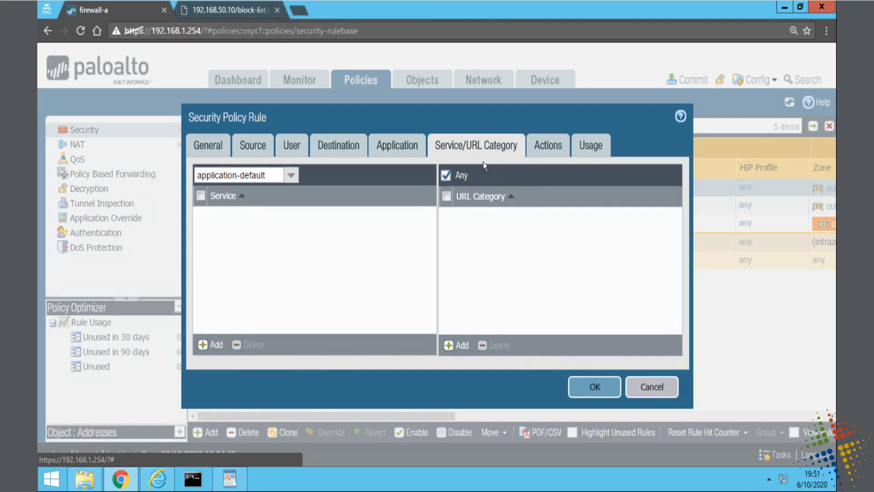
{"action": "left_click", "coordinate": [457, 345]}
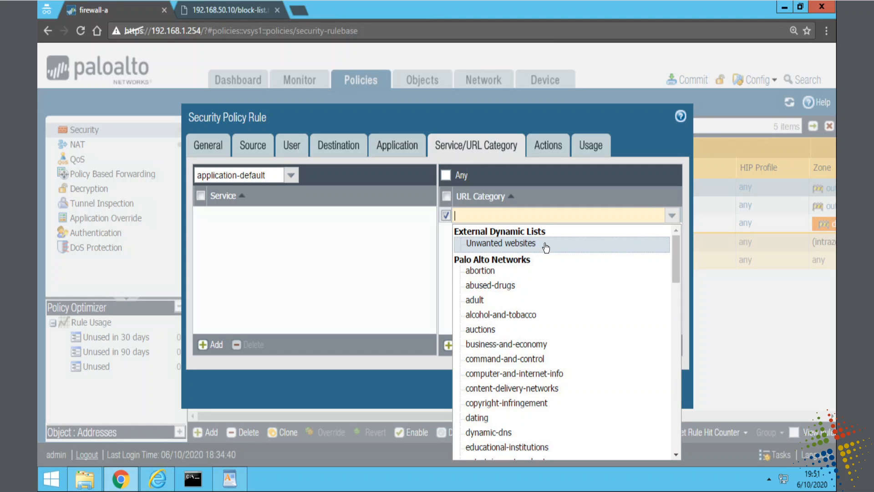
{"action": "left_click", "coordinate": [507, 245]}
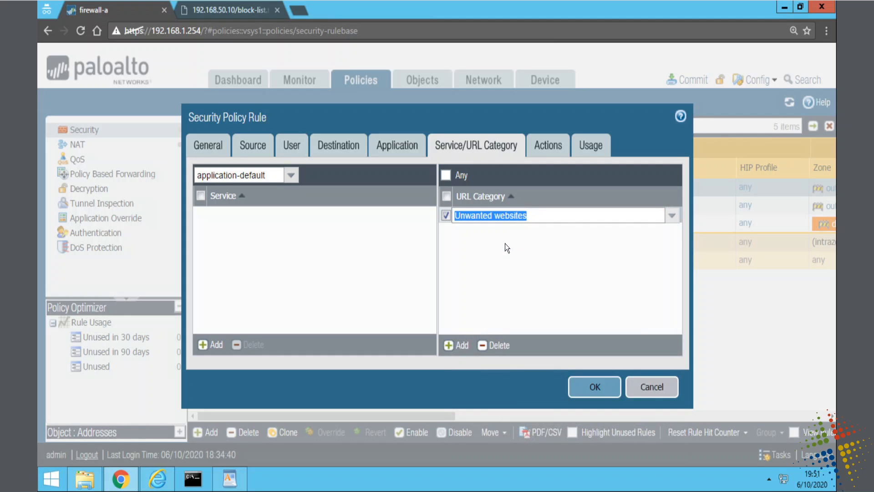
Step: Set the Block websites rule's action to Deny and save the rule
{"action": "left_click", "coordinate": [561, 146]}
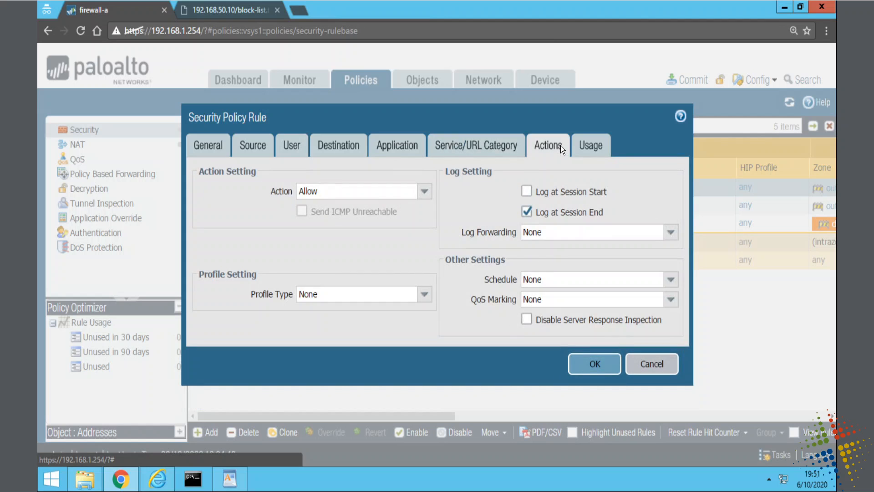
{"action": "left_click", "coordinate": [424, 193]}
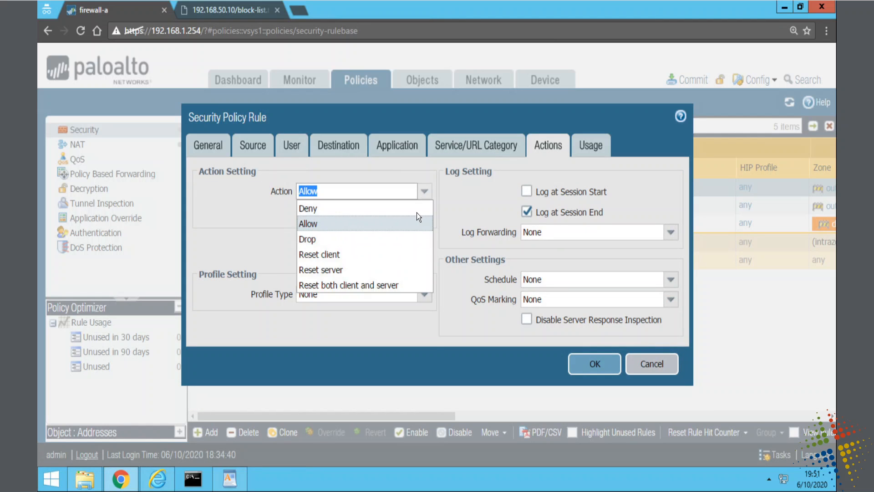
{"action": "left_click", "coordinate": [307, 208]}
{"action": "left_click", "coordinate": [593, 363]}
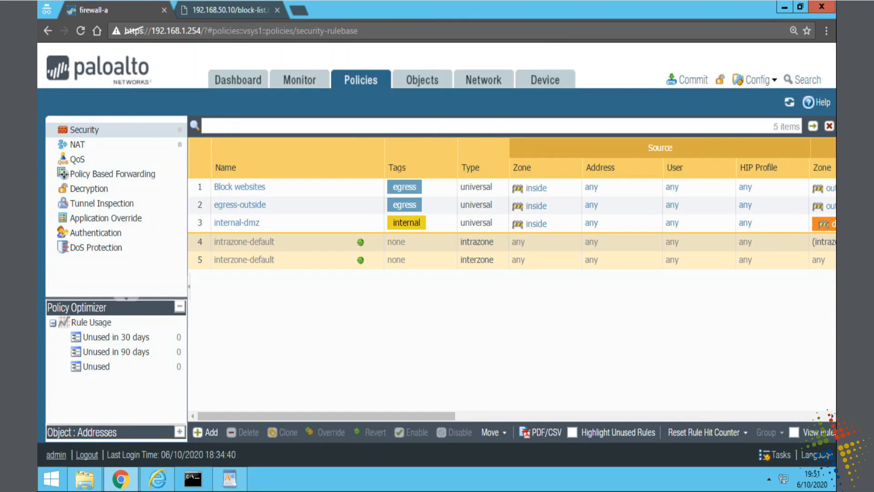
{"action": "left_click_drag", "start_coordinate": [358, 148], "coordinate": [358, 180]}
{"action": "mouse_move", "coordinate": [350, 178]}
{"action": "left_mouse_down"}
{"action": "mouse_move", "coordinate": [355, 194]}
{"action": "mouse_move", "coordinate": [369, 185]}
{"action": "left_mouse_up"}
{"action": "left_click_drag", "start_coordinate": [287, 187], "coordinate": [274, 191]}
{"action": "mouse_move", "coordinate": [276, 204]}
{"action": "left_mouse_down"}
{"action": "mouse_move", "coordinate": [289, 206]}
{"action": "mouse_move", "coordinate": [272, 209]}
{"action": "left_mouse_up"}
{"action": "key", "text": "Escape"}
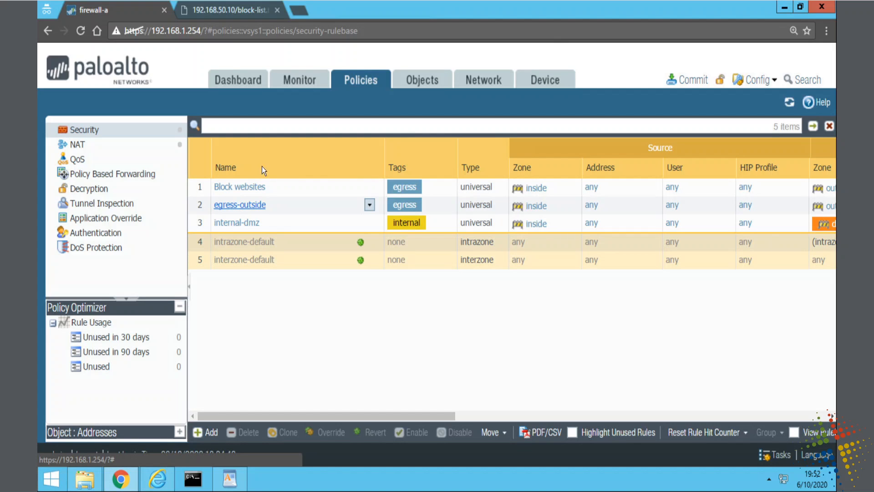
Step: Open reddit.com in a new browser tab to test access to it
{"action": "left_click", "coordinate": [300, 10]}
{"action": "type", "text": "reddit.com"}
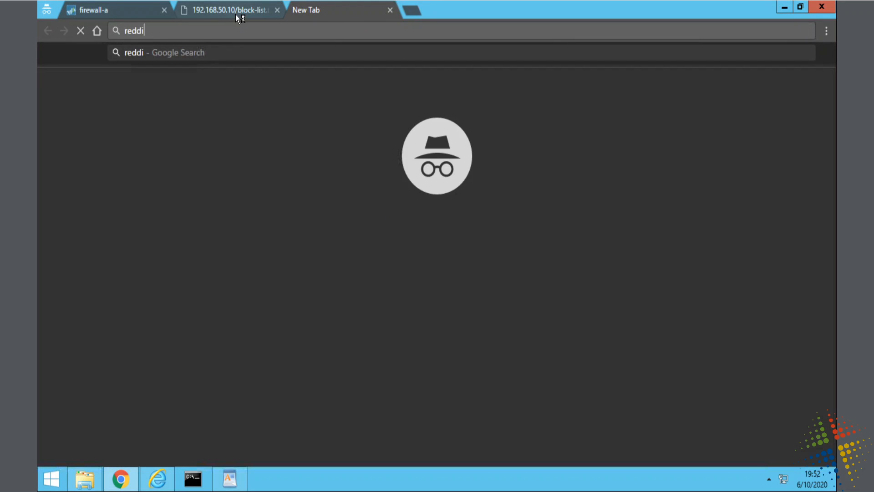
{"action": "key", "text": "Return"}
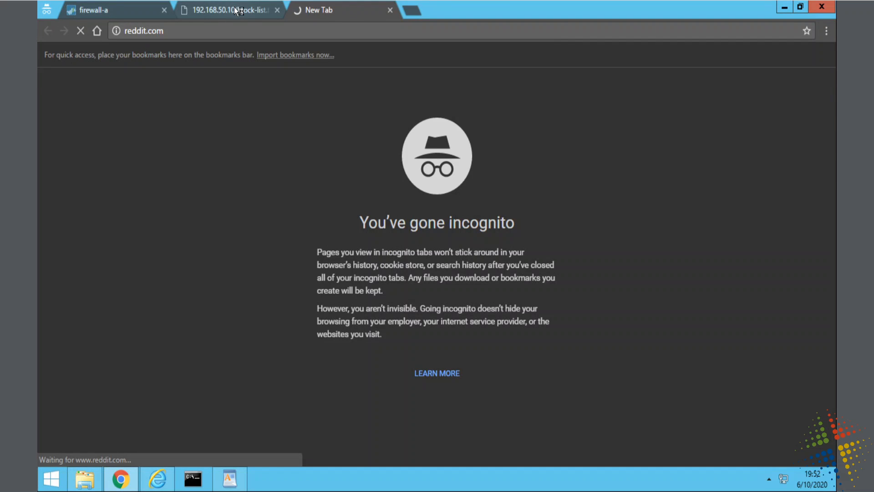
Step: Consult the block list page and open gizmodo.com in another new browser tab
{"action": "left_click", "coordinate": [234, 10]}
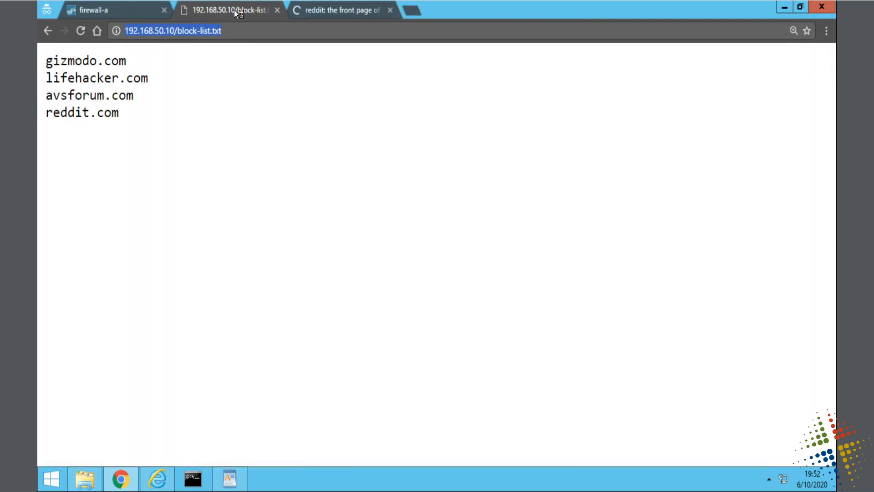
{"action": "left_click", "coordinate": [408, 8]}
{"action": "type", "text": "gizmodo.com"}
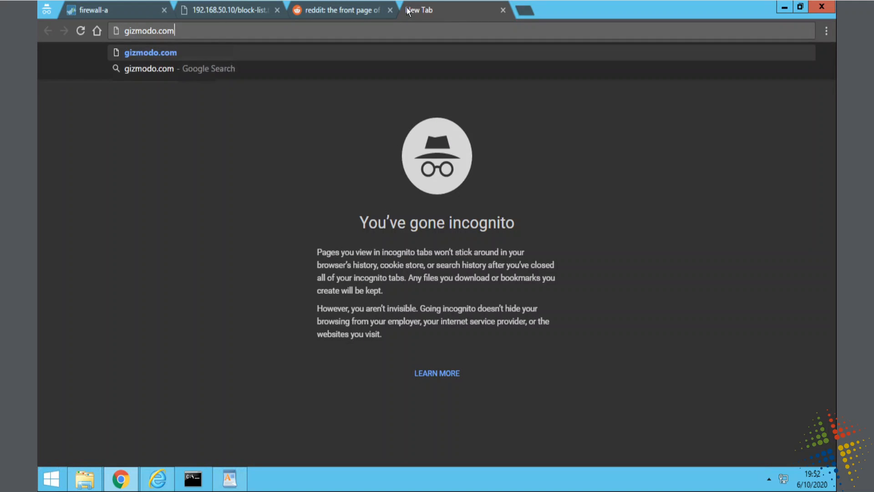
{"action": "key", "text": "Return"}
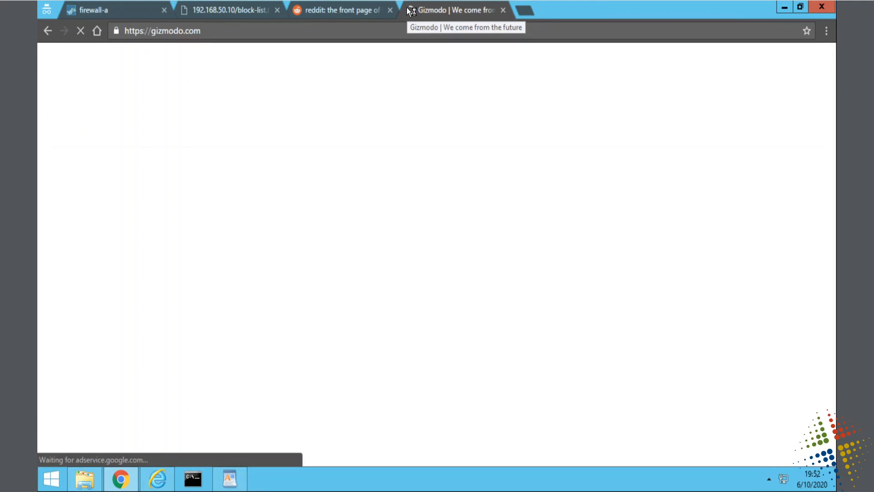
Step: Consult the block list page again and open avsforum.com in a further browser tab
{"action": "left_click", "coordinate": [234, 10]}
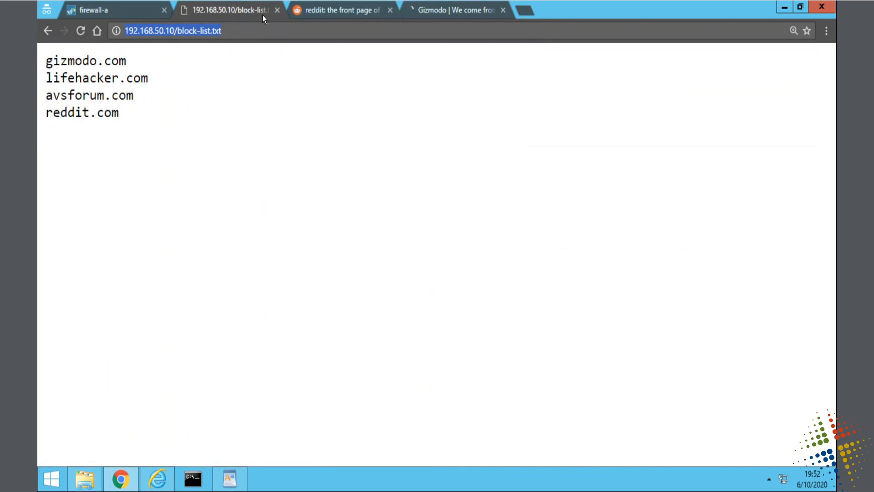
{"action": "left_click", "coordinate": [526, 15]}
{"action": "type", "text": "a"}
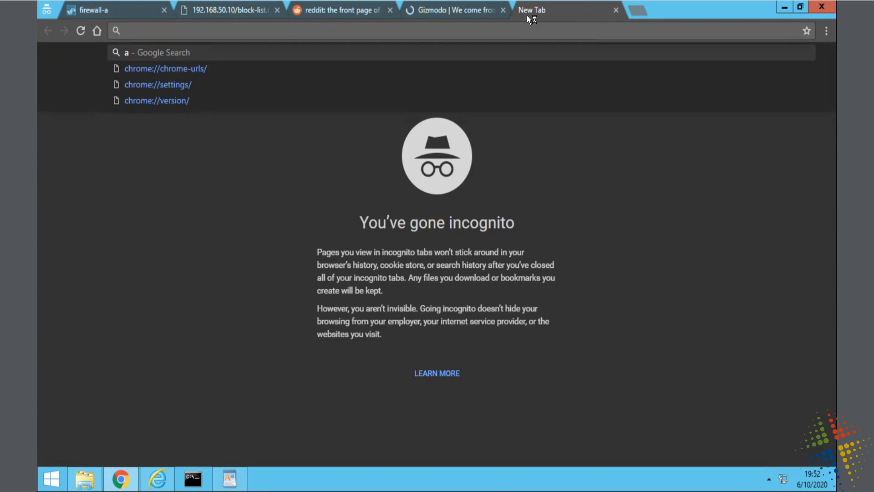
{"action": "type", "text": "vsforum.com"}
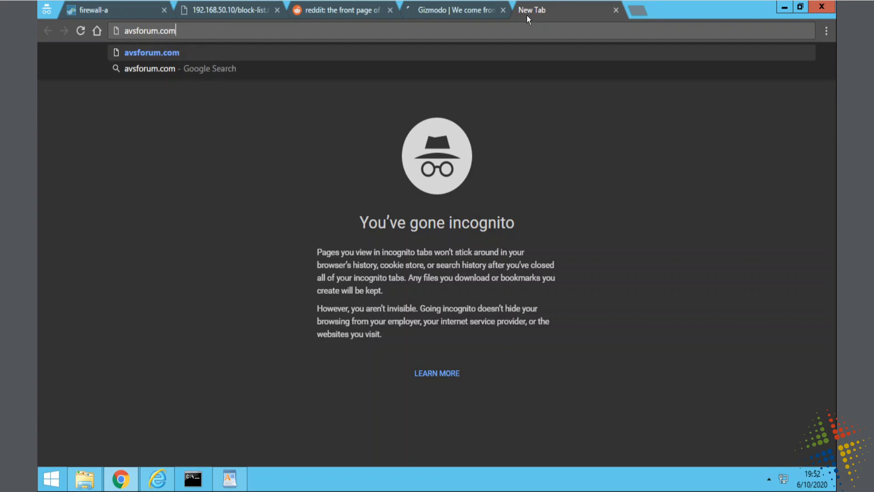
{"action": "key", "text": "Return"}
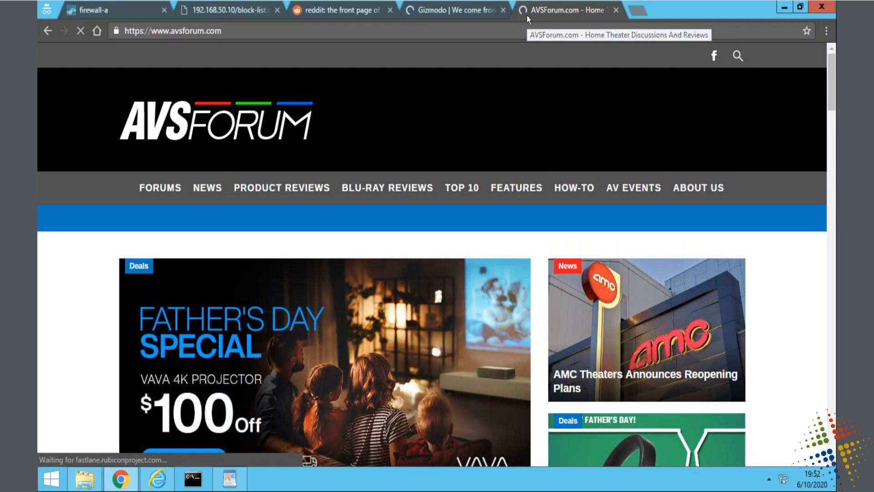
Step: Check whether the Gizmodo and reddit pages load, and return to the firewall's security policies
{"action": "left_click", "coordinate": [471, 12]}
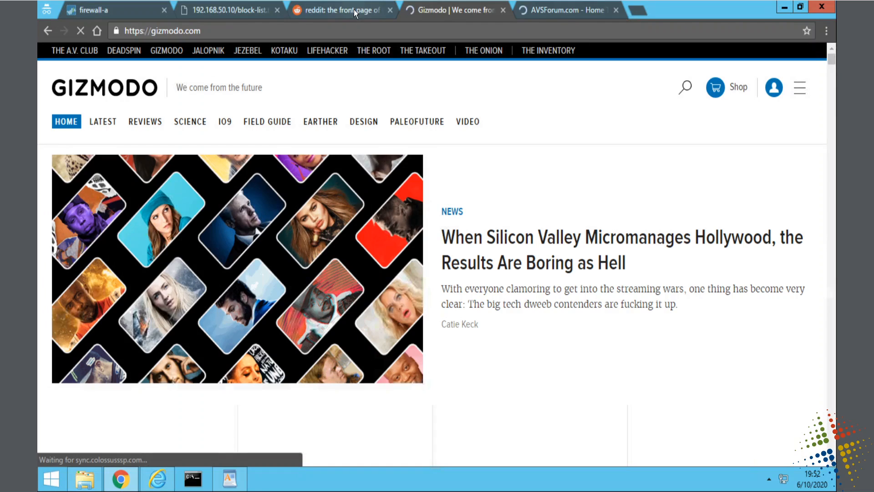
{"action": "left_click", "coordinate": [354, 9]}
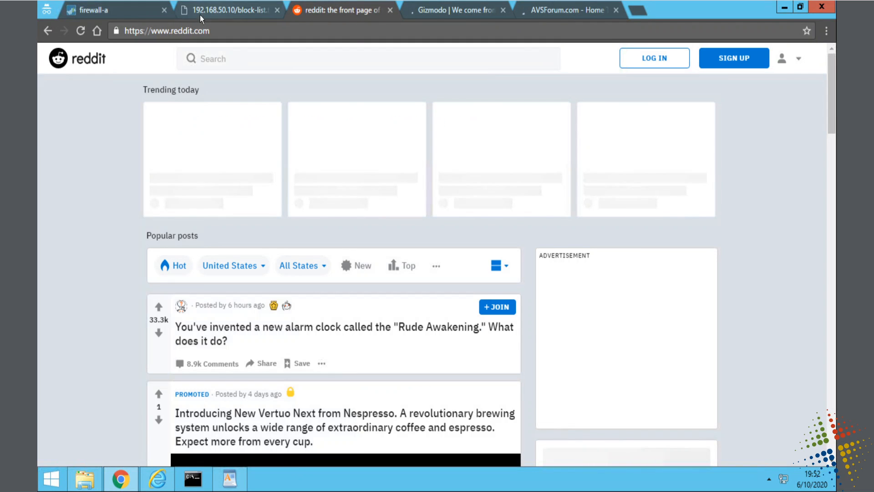
{"action": "left_click", "coordinate": [125, 12]}
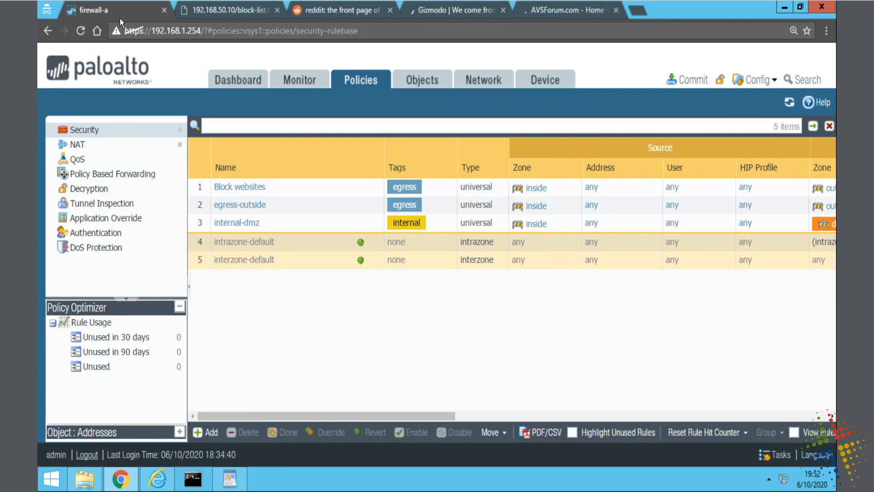
Step: Commit the pending configuration changes to the firewall and close the commit status once the job is done
{"action": "left_click", "coordinate": [686, 82]}
{"action": "left_click", "coordinate": [571, 439]}
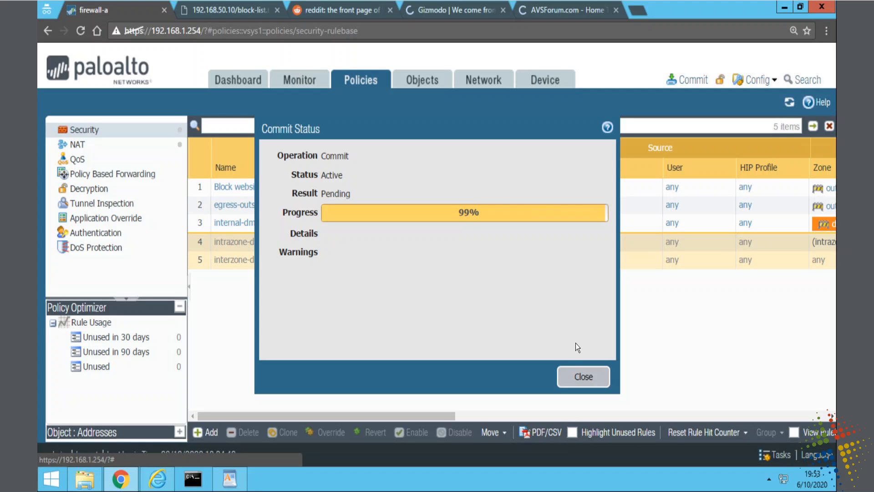
{"action": "left_click", "coordinate": [584, 377]}
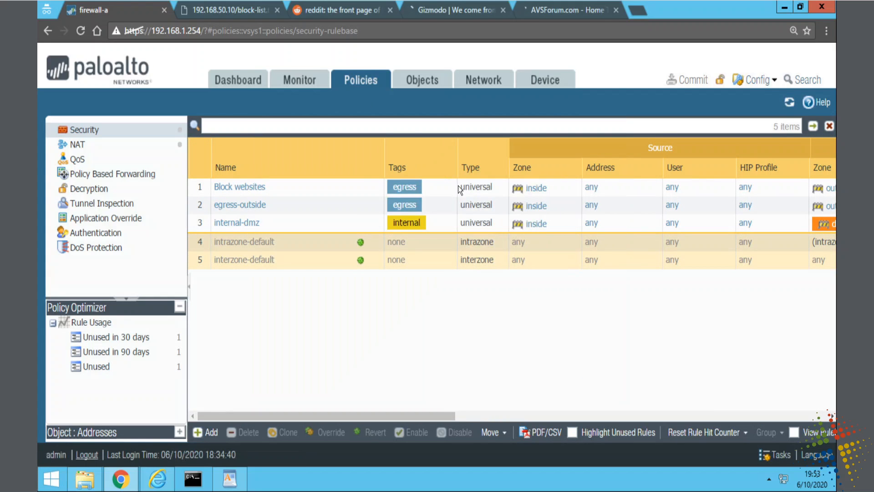
{"action": "left_click", "coordinate": [364, 7]}
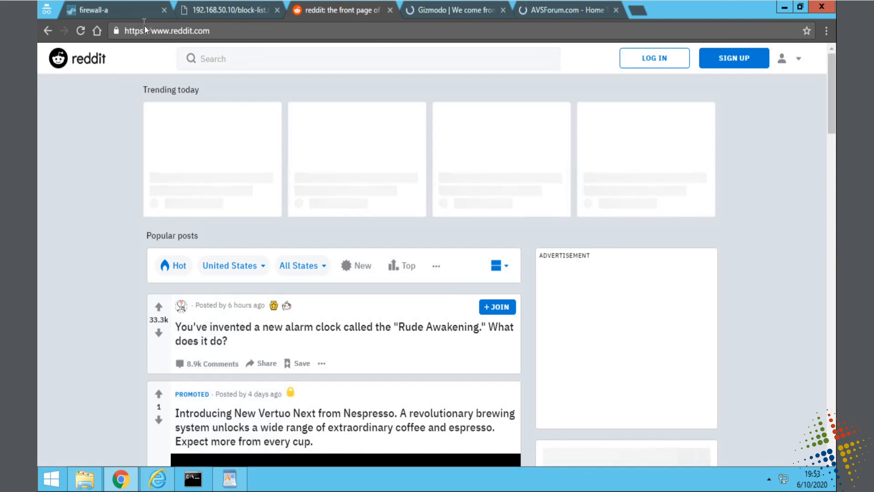
{"action": "left_click_drag", "start_coordinate": [151, 31], "coordinate": [81, 32]}
{"action": "key", "text": "BackSpace"}
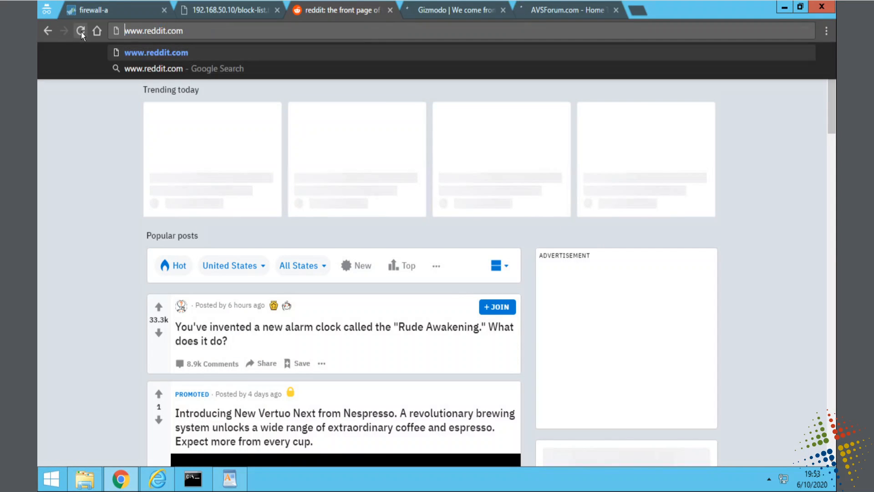
{"action": "key", "text": "Return"}
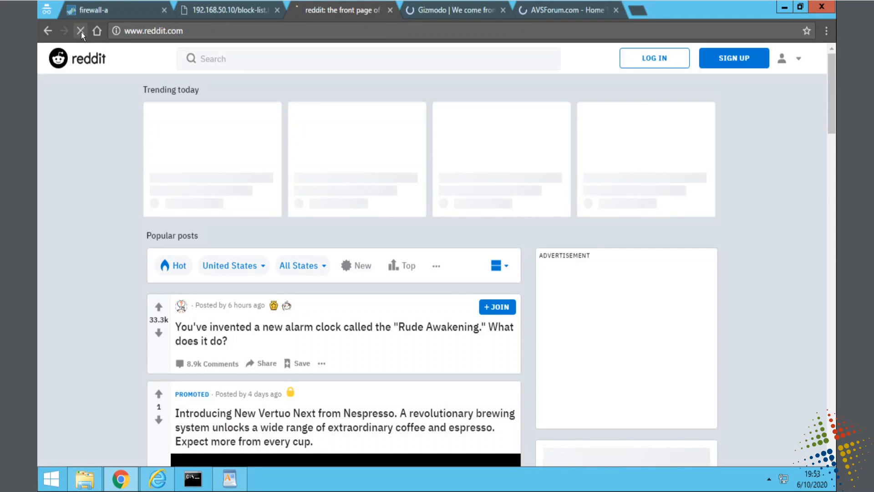
Step: Check how the open Gizmodo, AVS Forum and reddit pages respond after the commit
{"action": "left_click", "coordinate": [460, 10]}
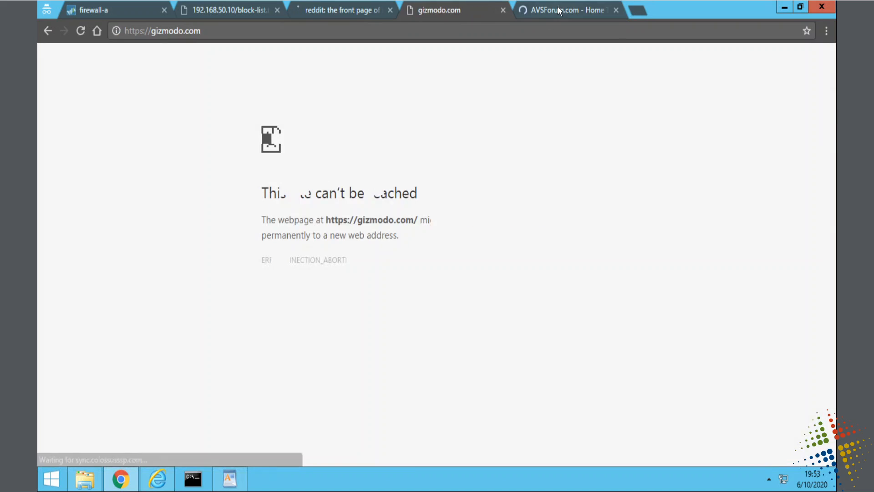
{"action": "left_click", "coordinate": [559, 6]}
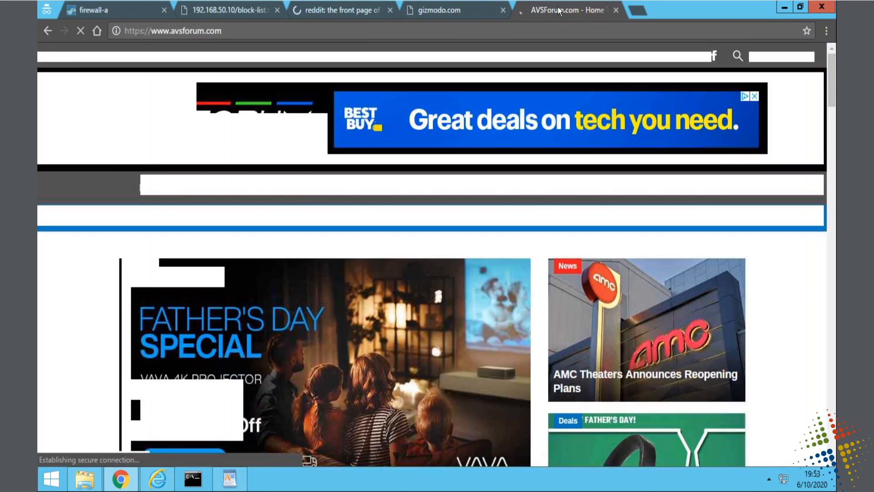
{"action": "left_click", "coordinate": [345, 13]}
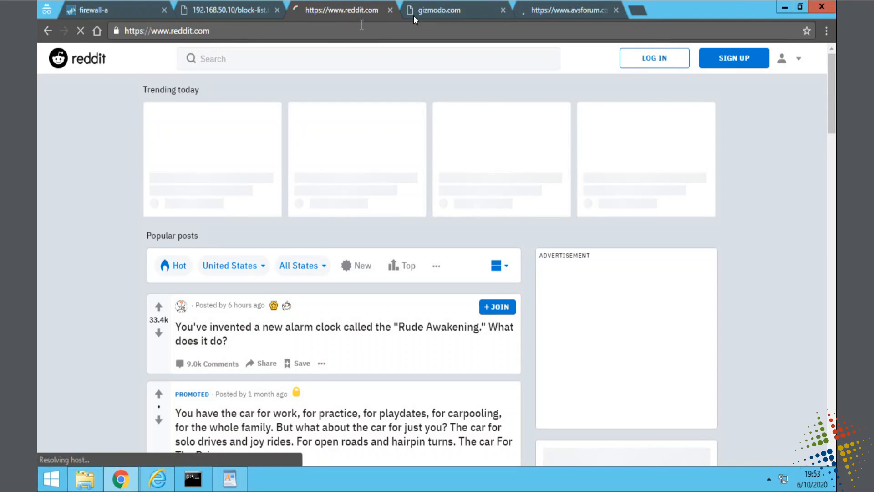
{"action": "left_click", "coordinate": [443, 10]}
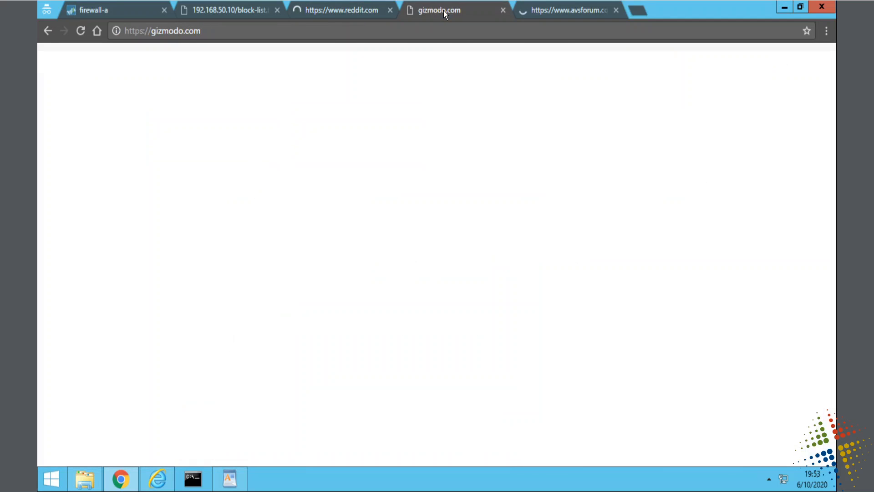
{"action": "left_click_drag", "start_coordinate": [304, 193], "coordinate": [399, 236]}
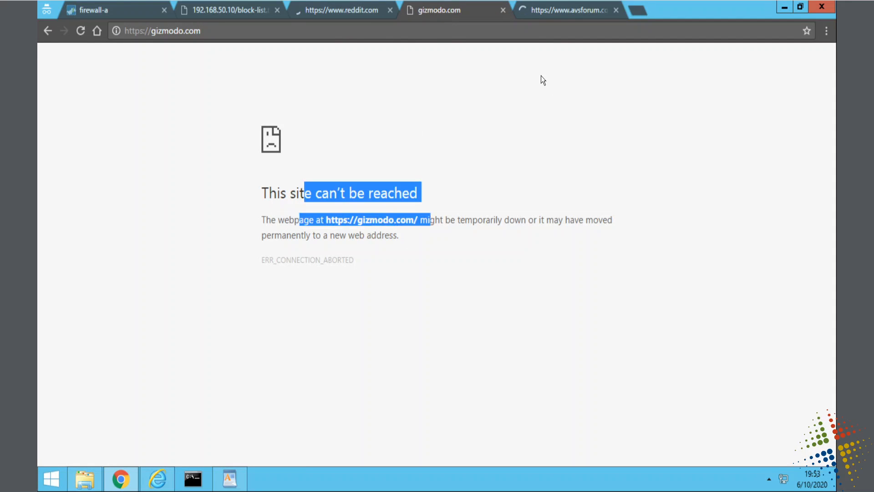
{"action": "left_click", "coordinate": [565, 12]}
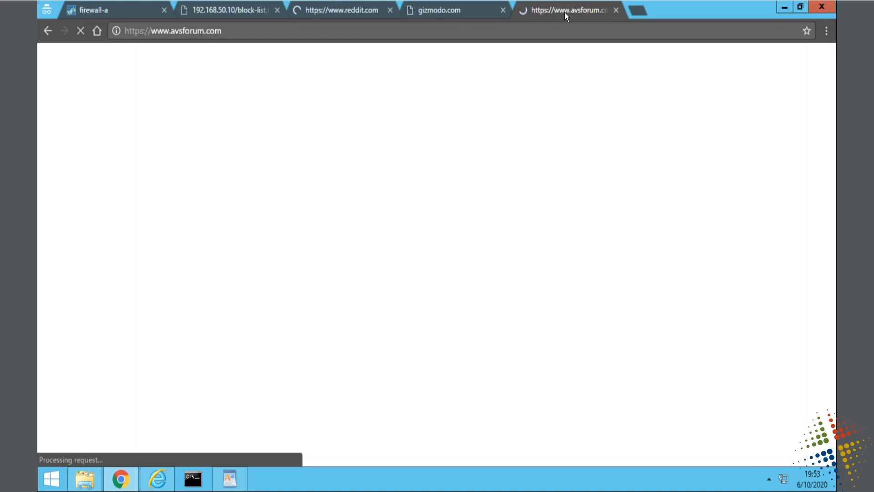
{"action": "left_click", "coordinate": [316, 10]}
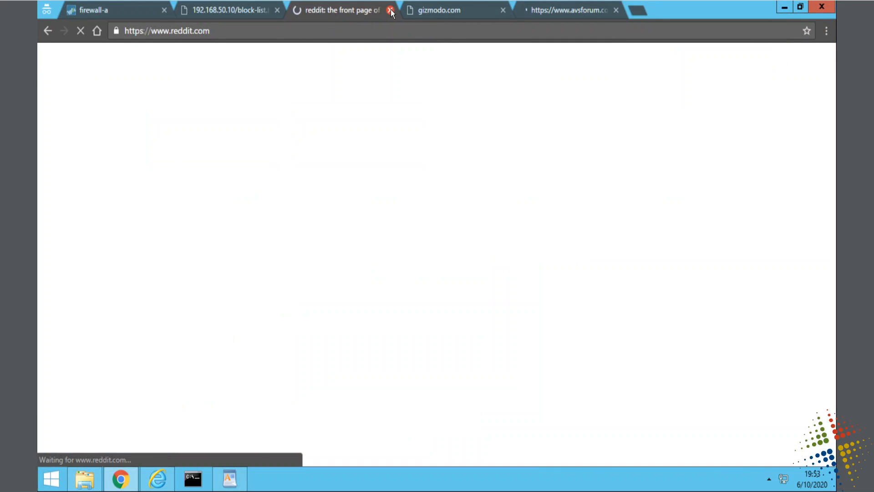
Step: Close the reddit and AVS Forum pages and open reddit.com in a fresh browser tab
{"action": "left_click", "coordinate": [390, 10]}
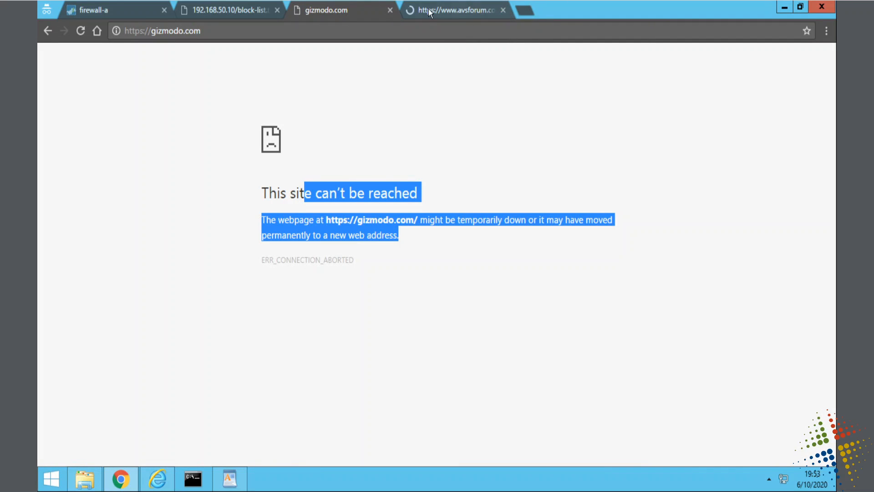
{"action": "left_click", "coordinate": [503, 10]}
{"action": "left_click", "coordinate": [415, 10]}
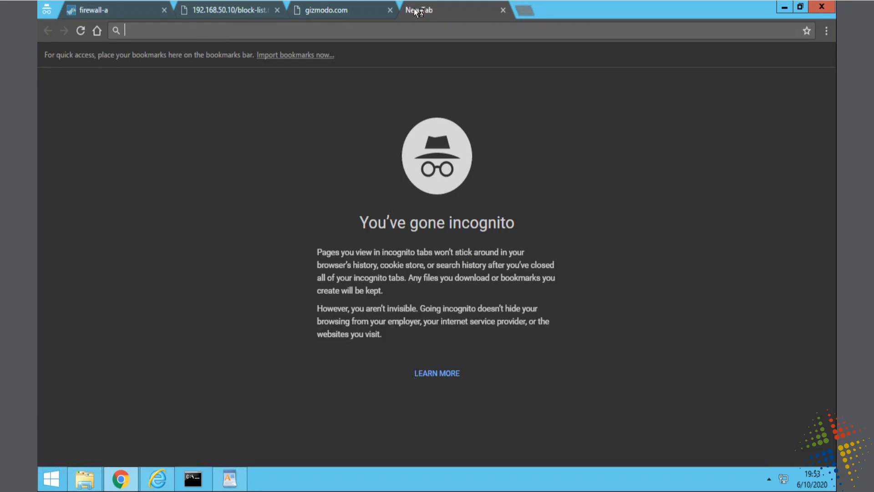
{"action": "type", "text": "reddit.com"}
{"action": "key", "text": "Return"}
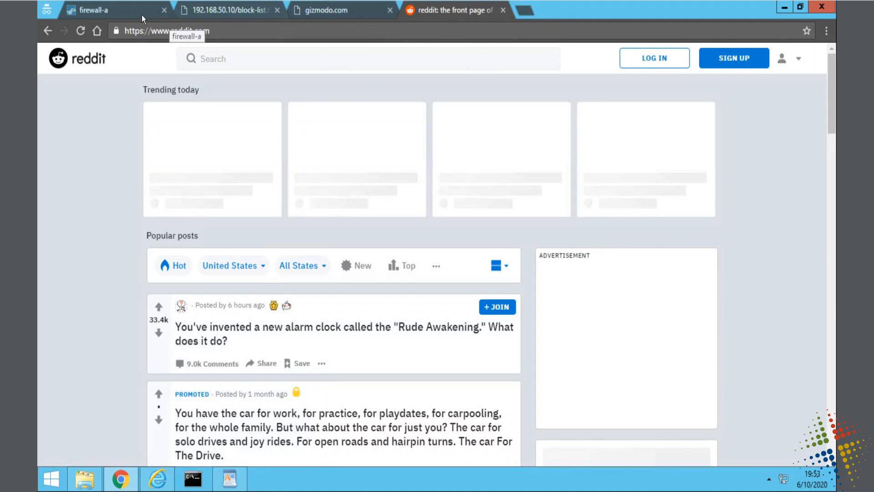
Step: Review the list entries and exceptions of the Unwanted websites external dynamic list on the firewall, and leave it unchanged
{"action": "left_click", "coordinate": [138, 16]}
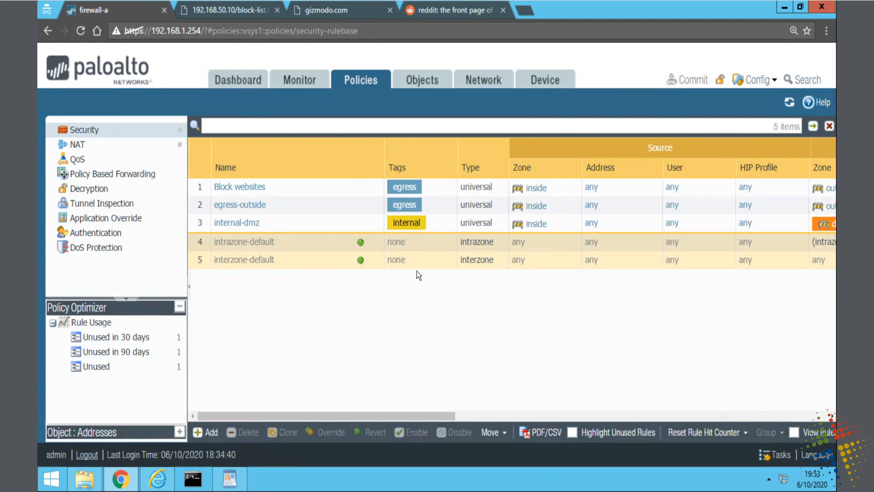
{"action": "left_click", "coordinate": [427, 81]}
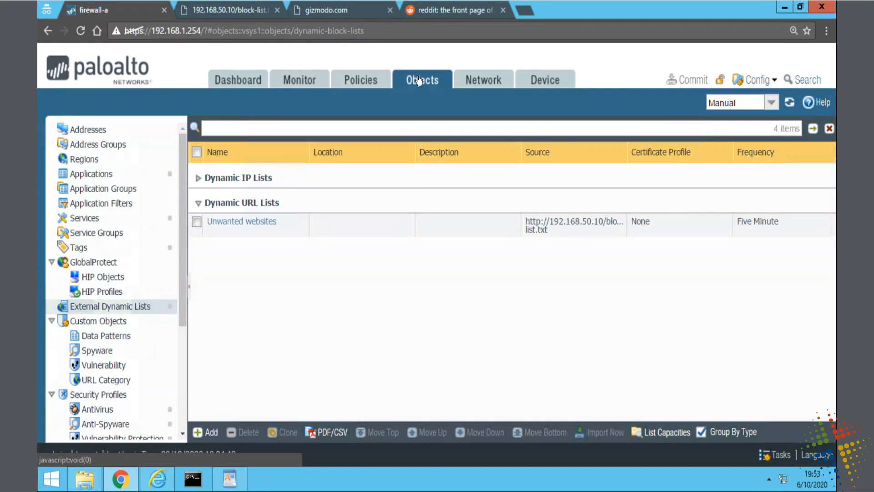
{"action": "left_click", "coordinate": [258, 223]}
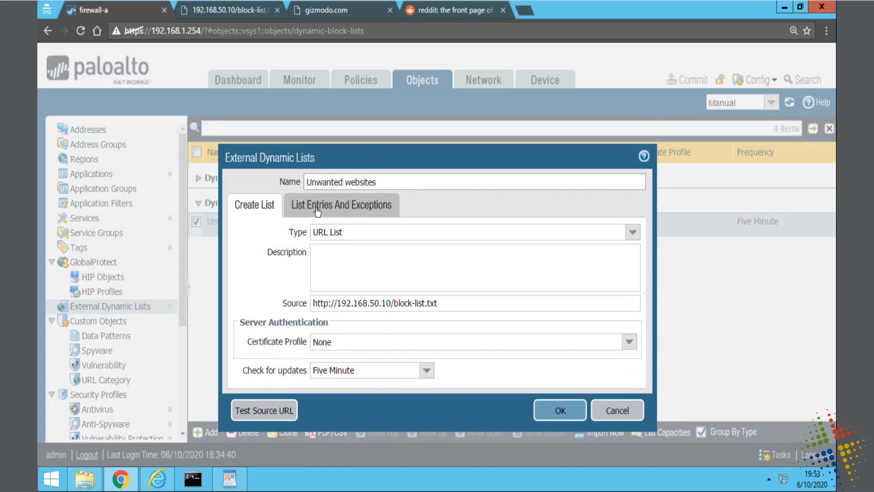
{"action": "left_click", "coordinate": [316, 207]}
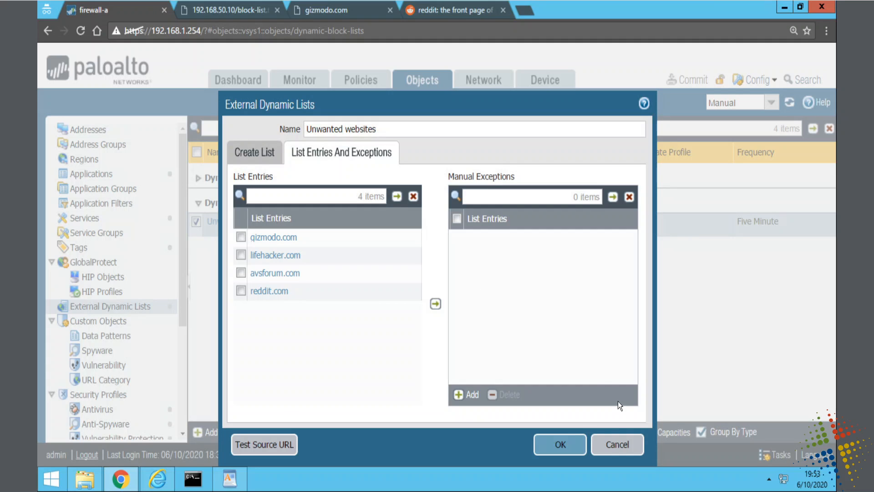
{"action": "left_click", "coordinate": [618, 445]}
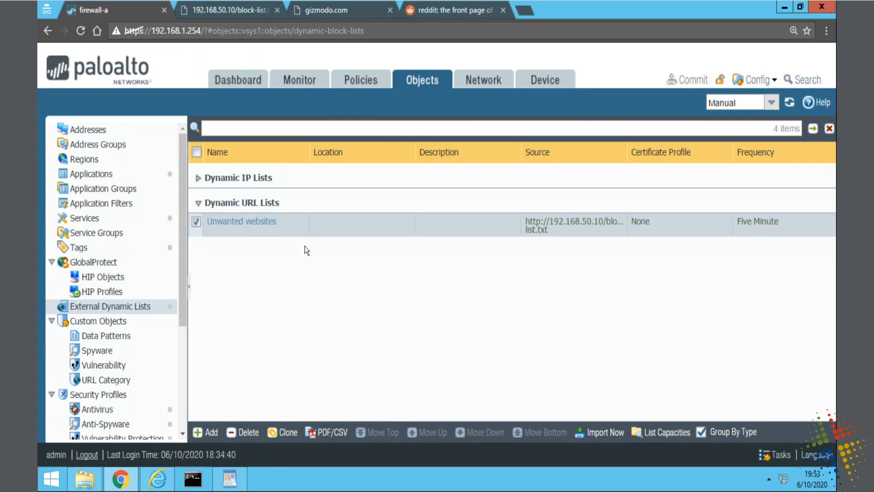